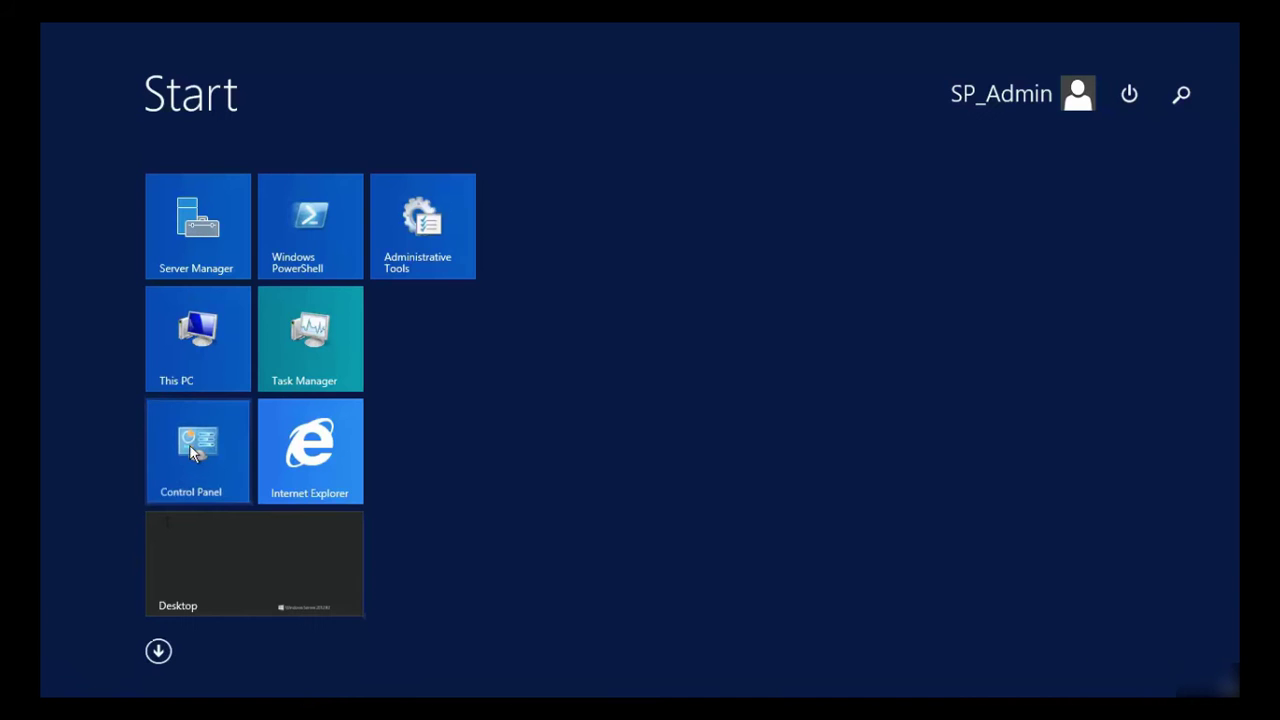
- Open Programs and Features in Control Panel to check which programs are installed on the server
left_click(477, 246)
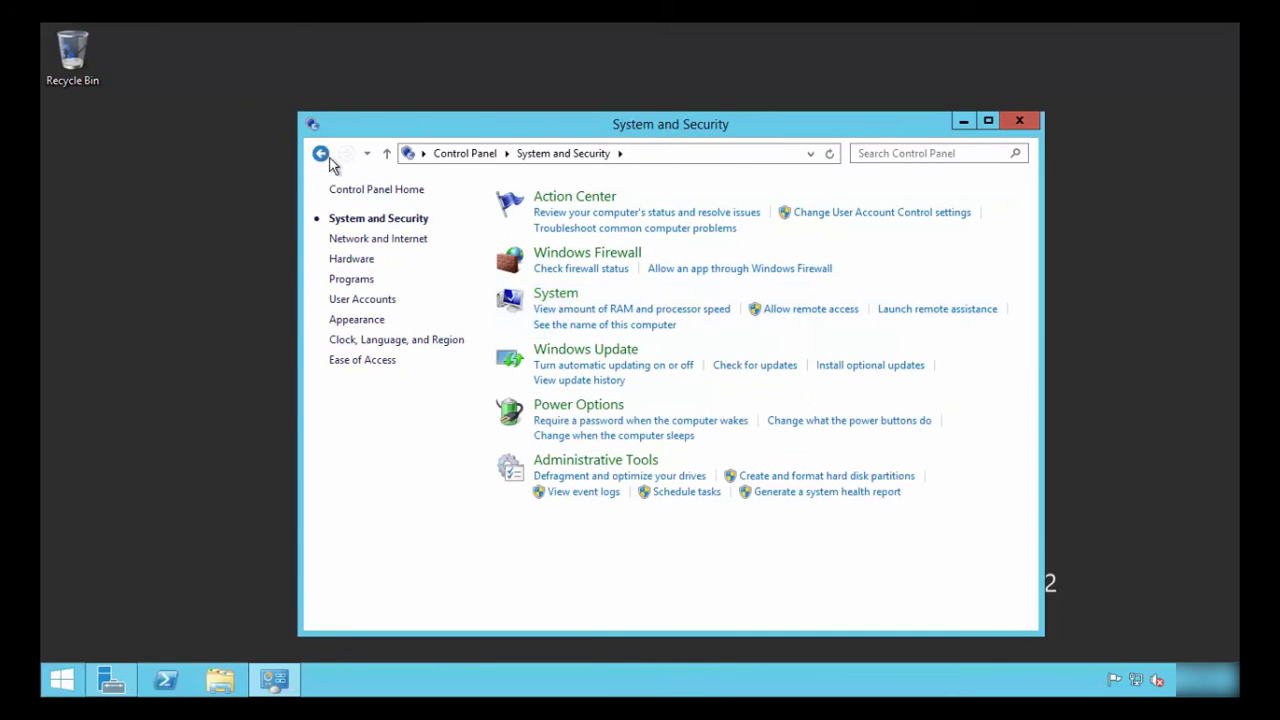
left_click(376, 189)
left_click(451, 402)
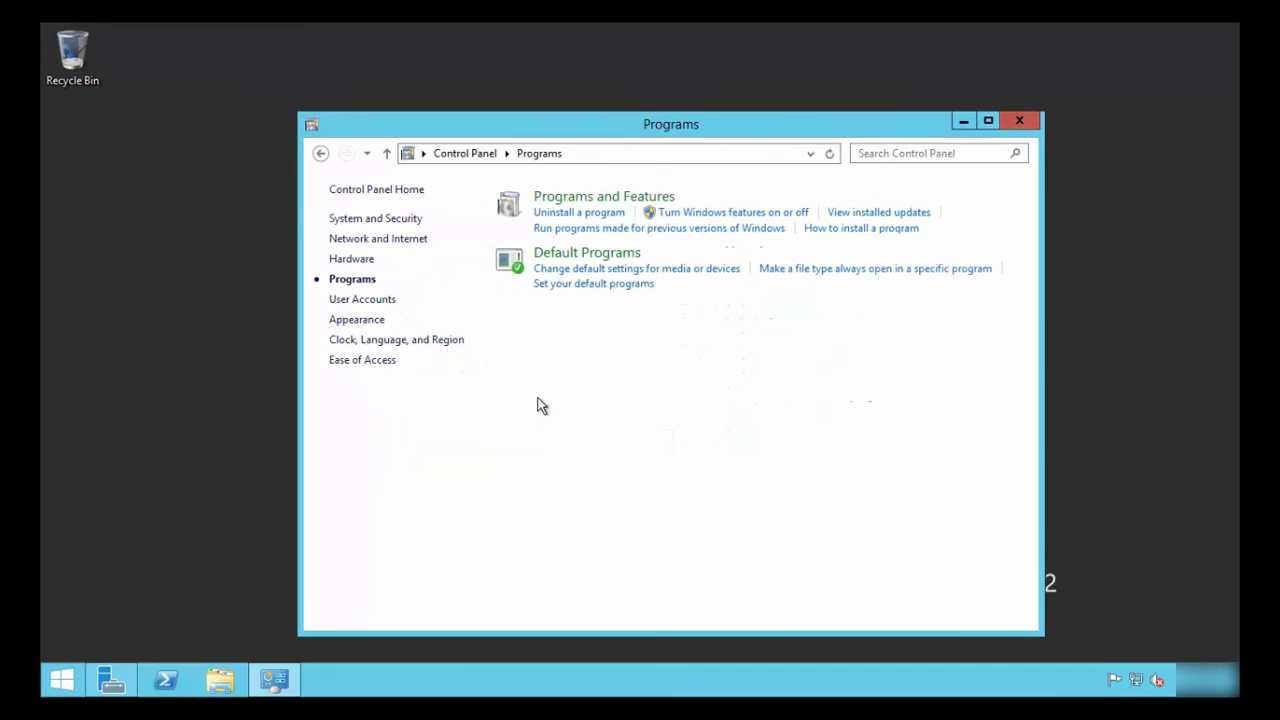
left_click(591, 203)
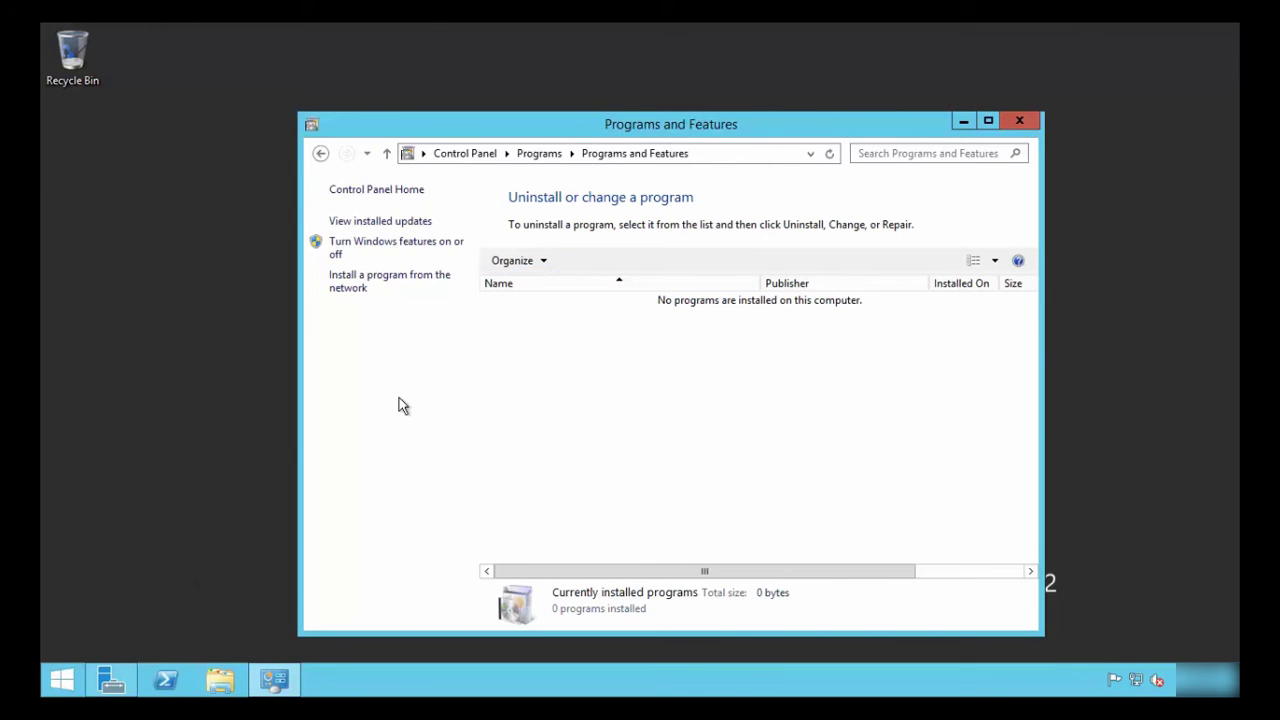
- Launch Computer Management from Server Manager and list the local groups under Local Users and Groups
left_click(111, 680)
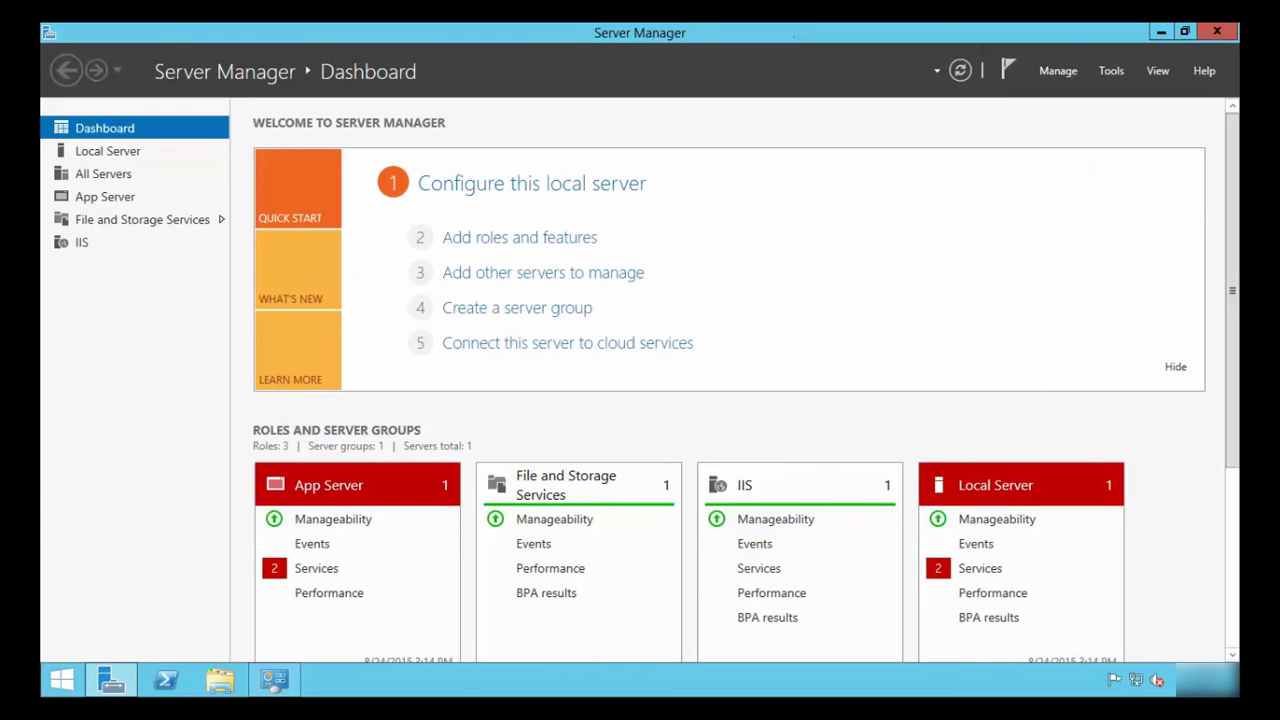
left_click(1111, 71)
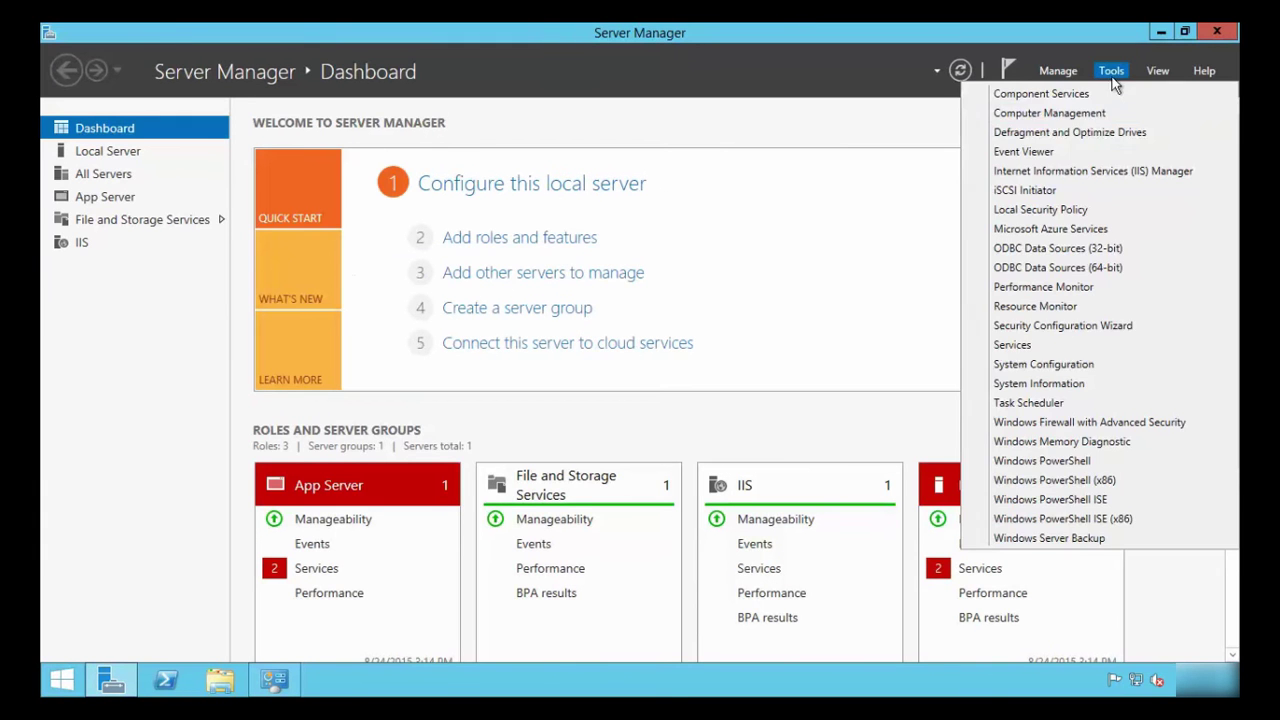
left_click(1080, 117)
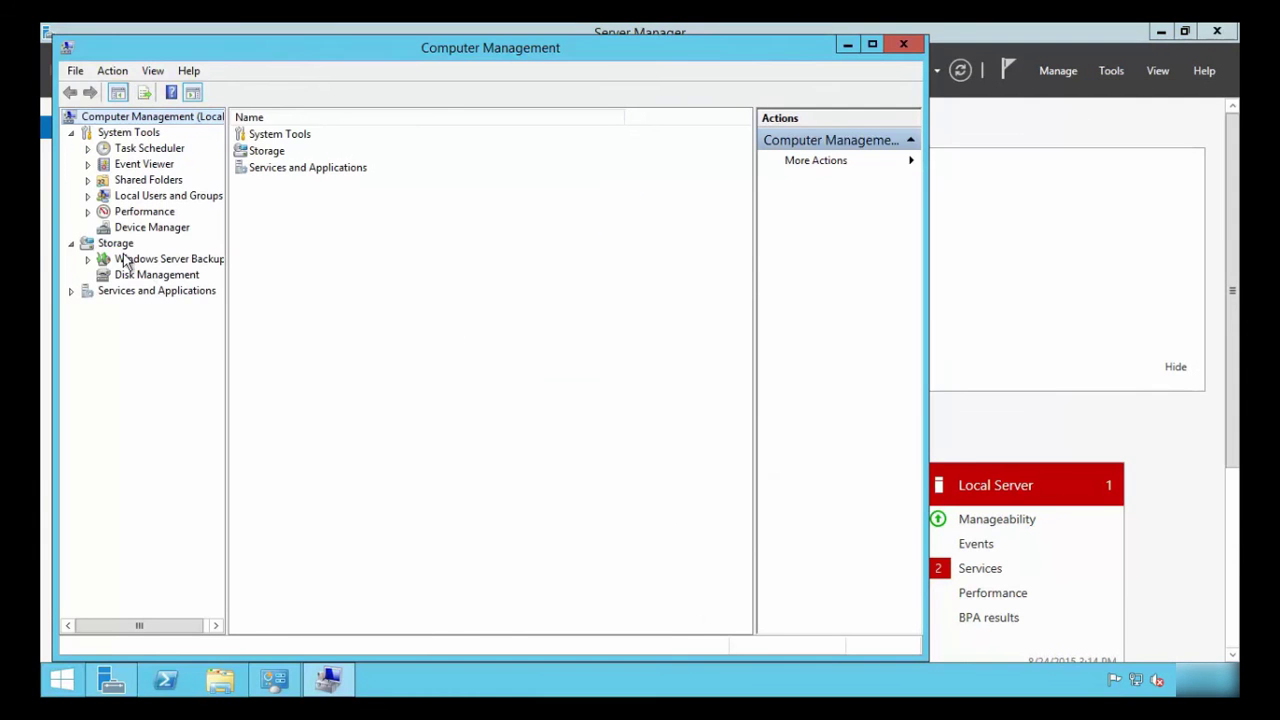
left_click(87, 196)
left_click(143, 227)
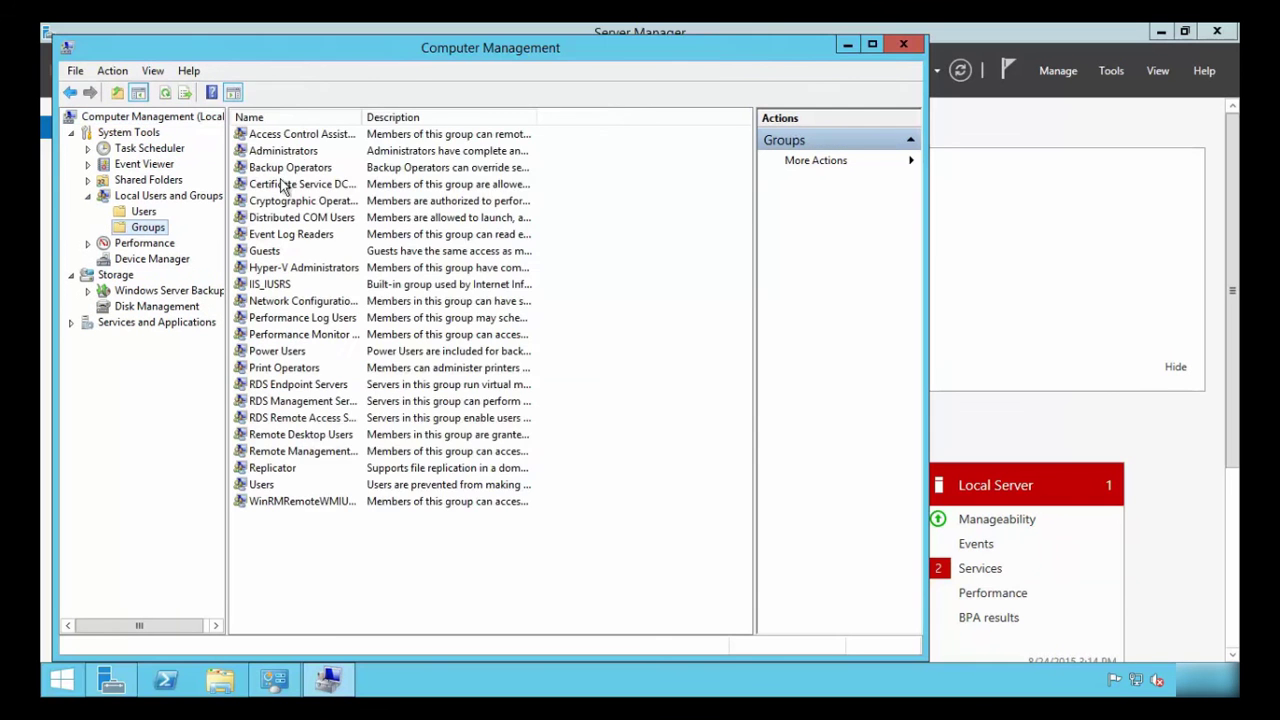
- Check the Administrators group's members for the SharePoint admin account, then close the properties and Computer Management
double_click(296, 152)
left_click(415, 355)
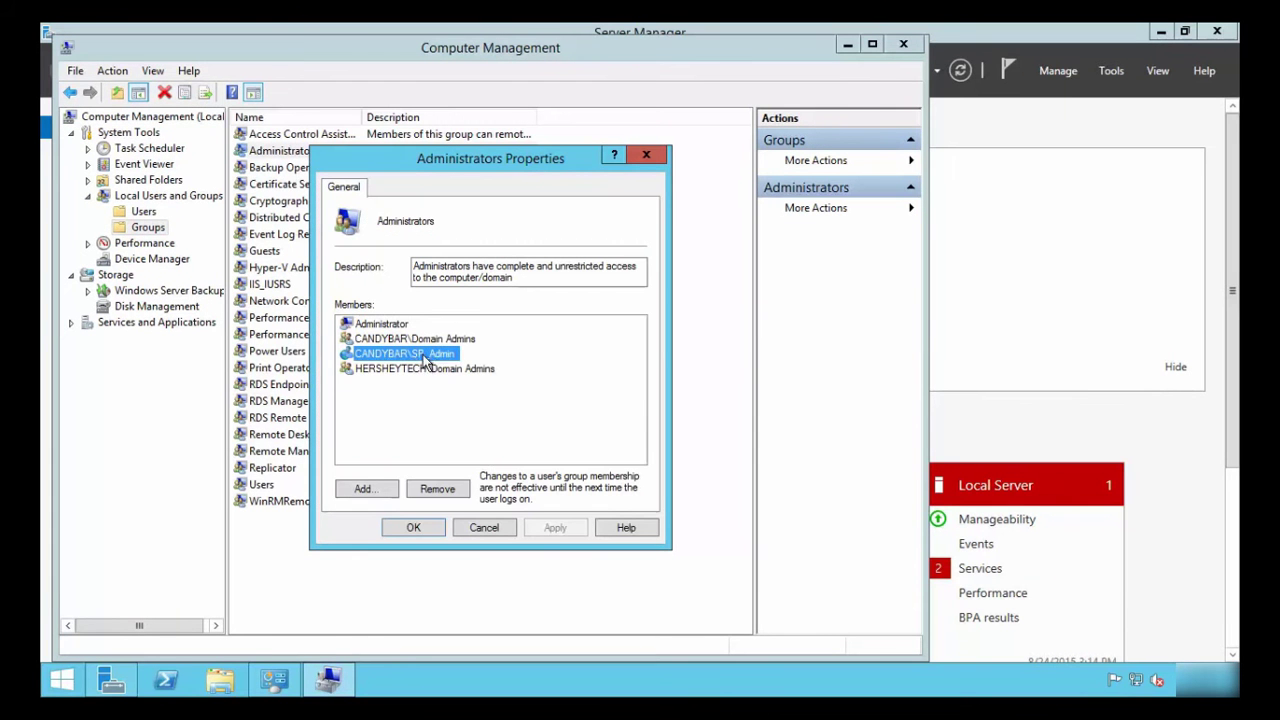
left_click(497, 531)
left_click(908, 45)
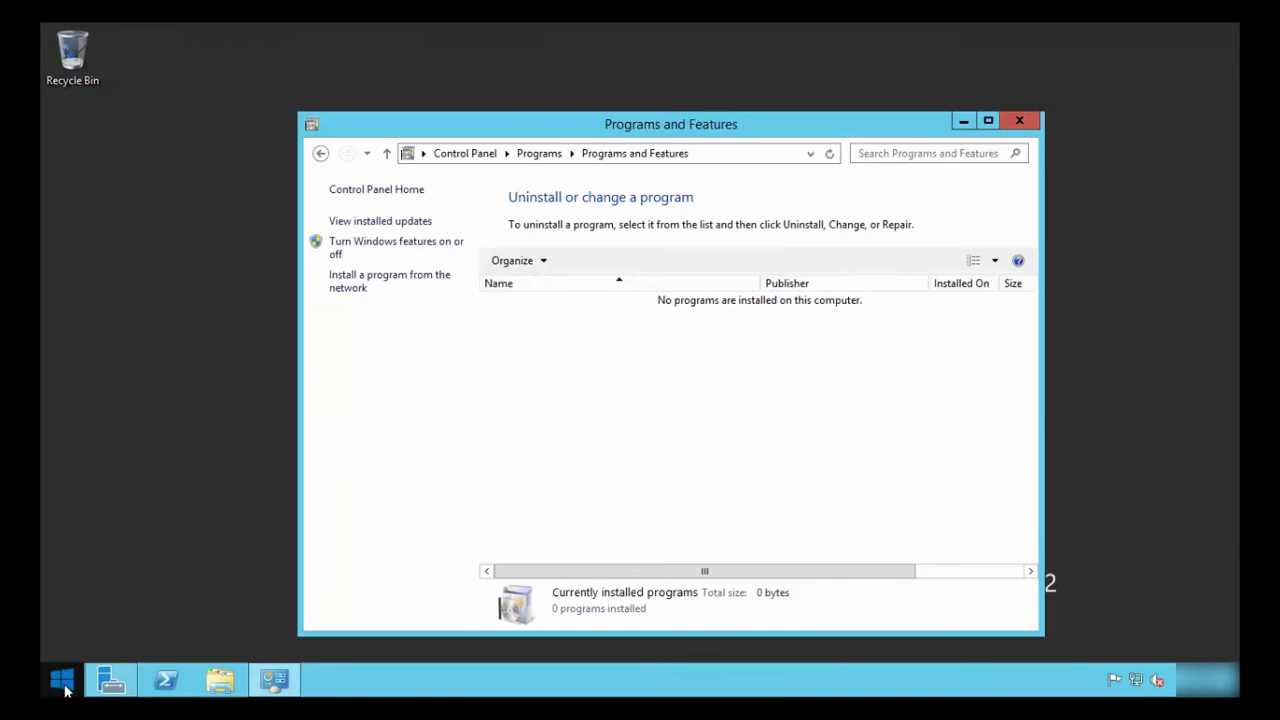
- Check which account is signed in on the Start screen, then return to the desktop
left_click(63, 688)
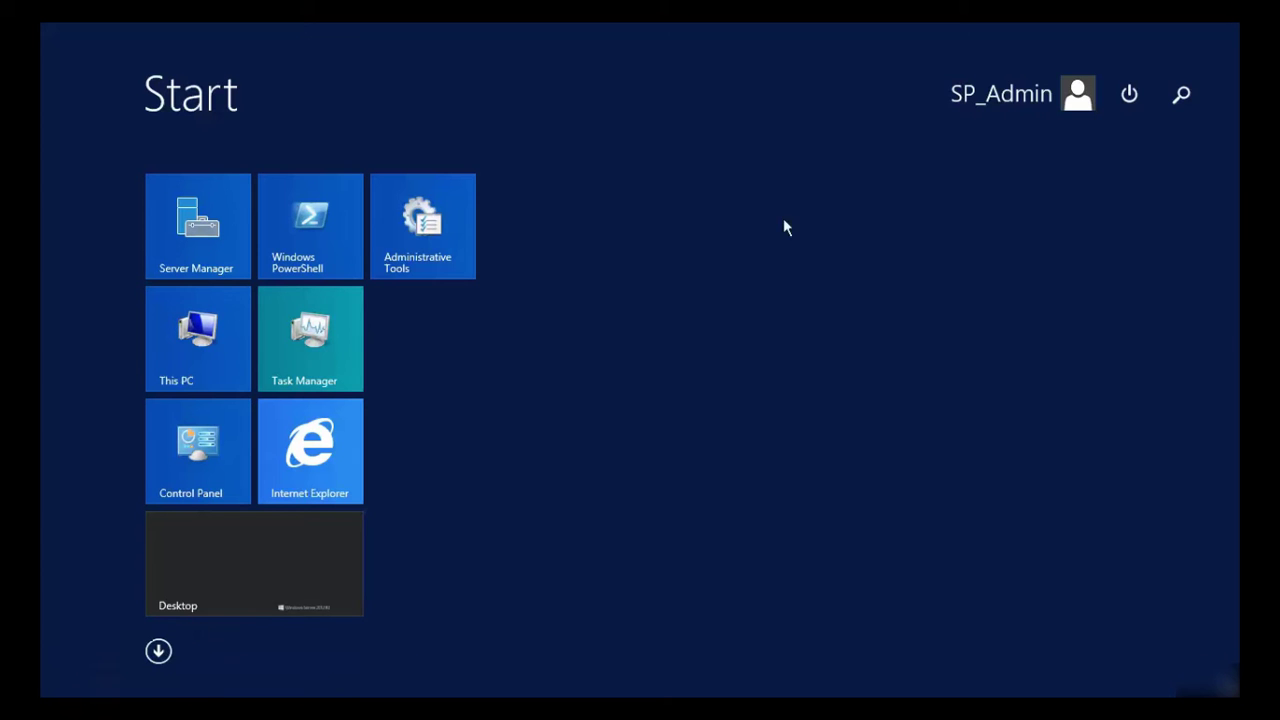
left_click(1013, 93)
left_click(757, 91)
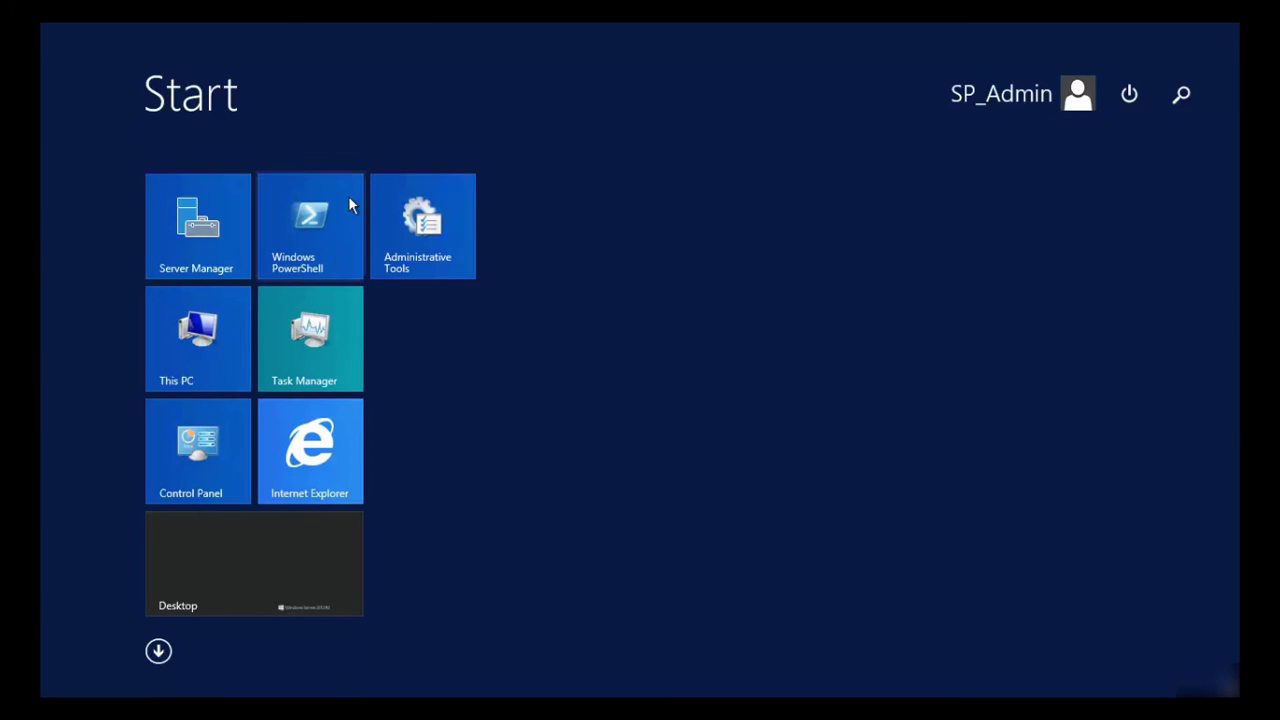
left_click(197, 557)
- Review the drives in This PC, including the LOGS (D:) drive, and close the window
left_click(216, 676)
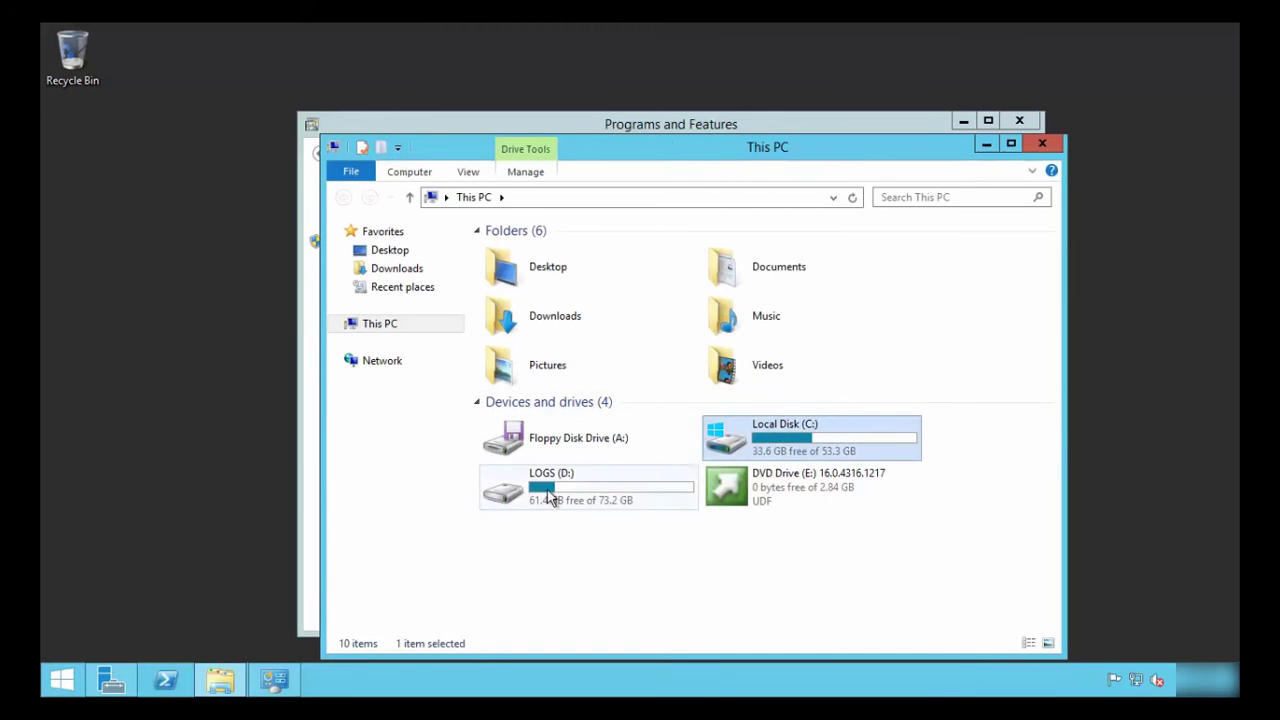
left_click(560, 492)
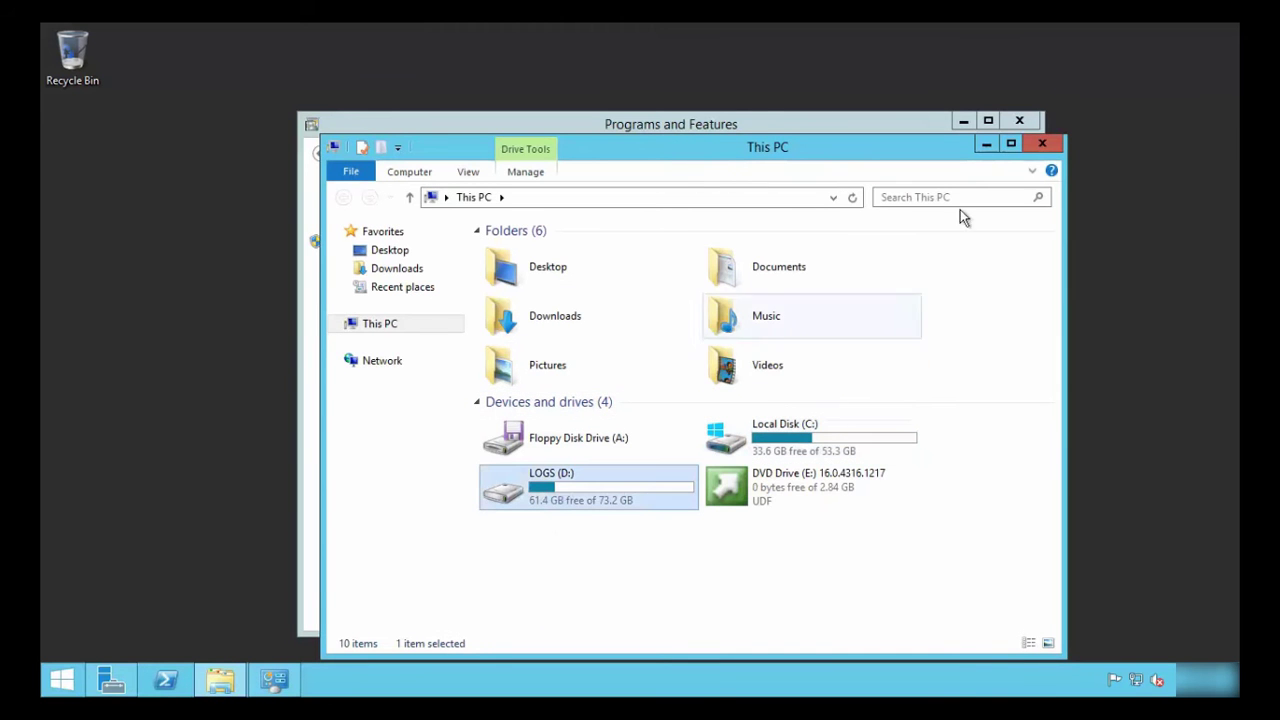
left_click(1044, 146)
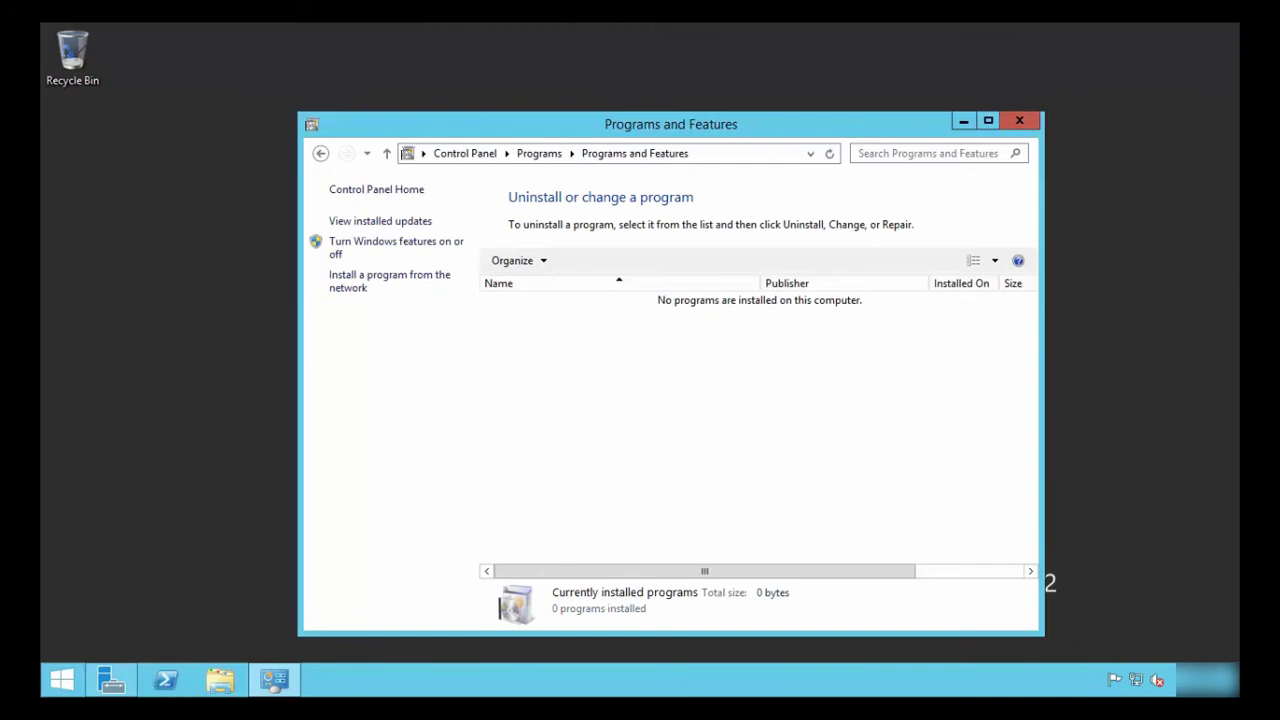
- Browse to DVD Drive (E:) in File Explorer and locate the prerequisiteinstallerfiles folder
left_click(218, 680)
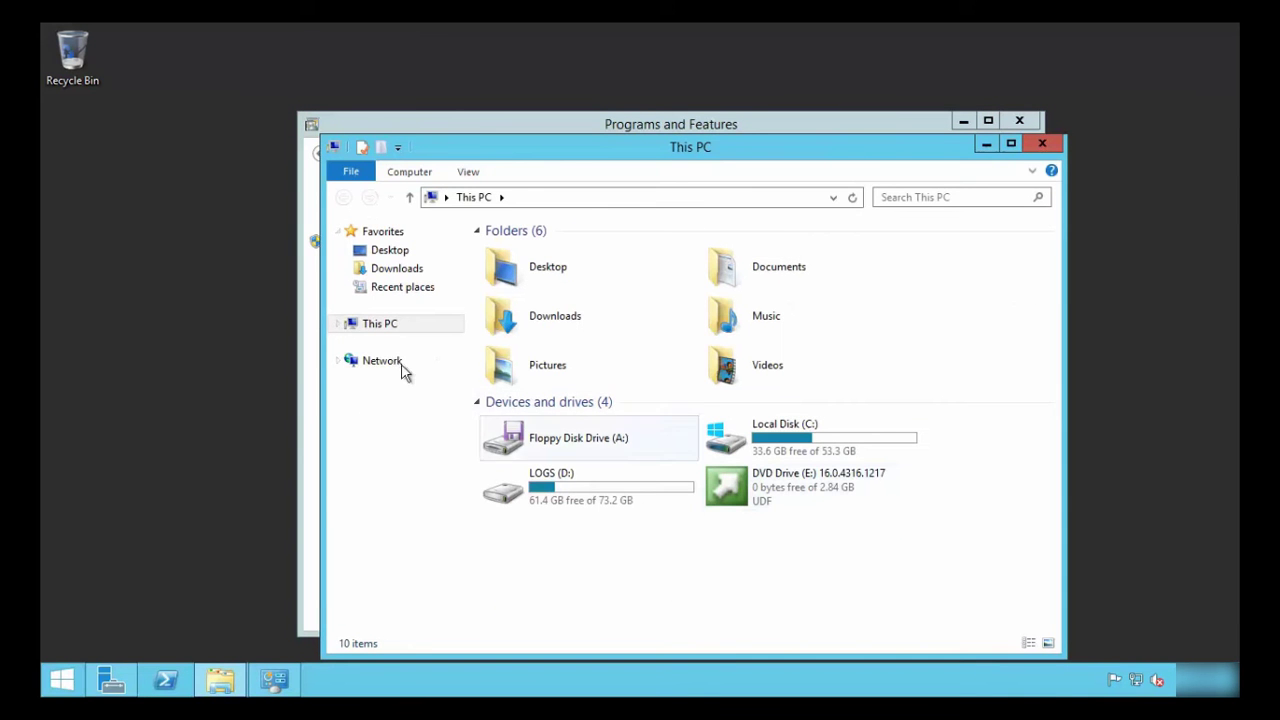
left_click(341, 324)
left_click(400, 489)
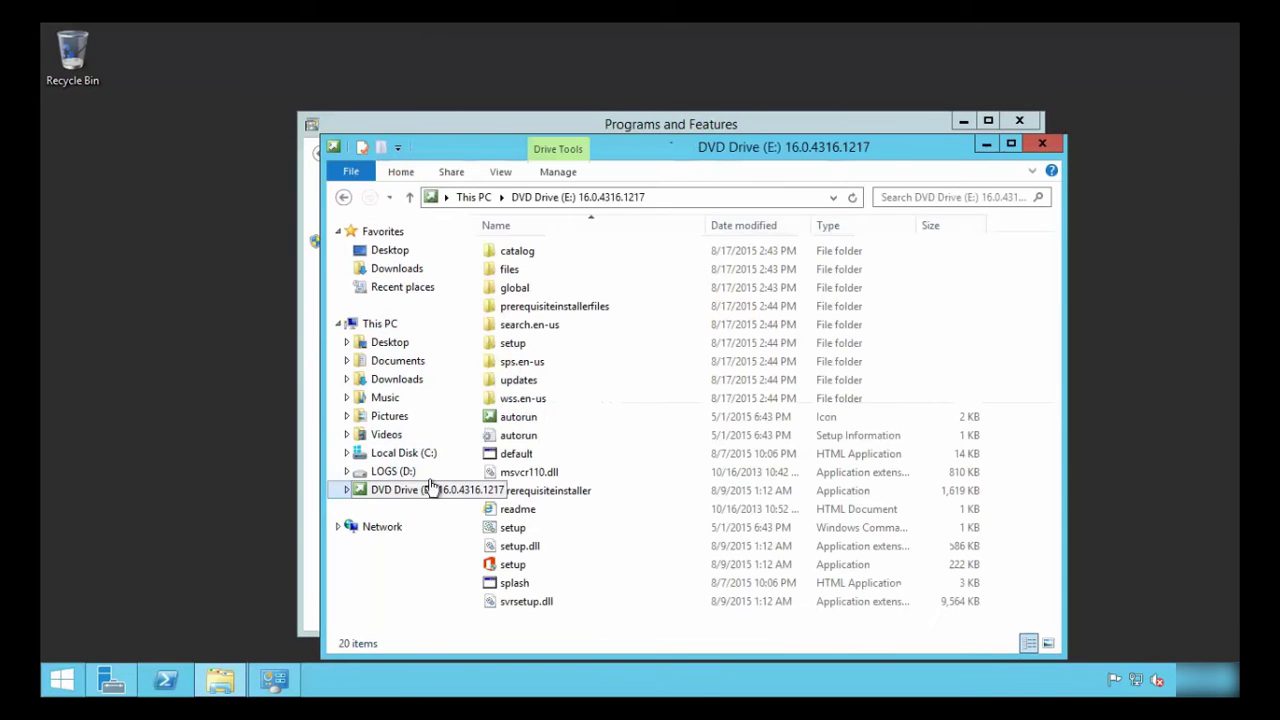
left_click(562, 308)
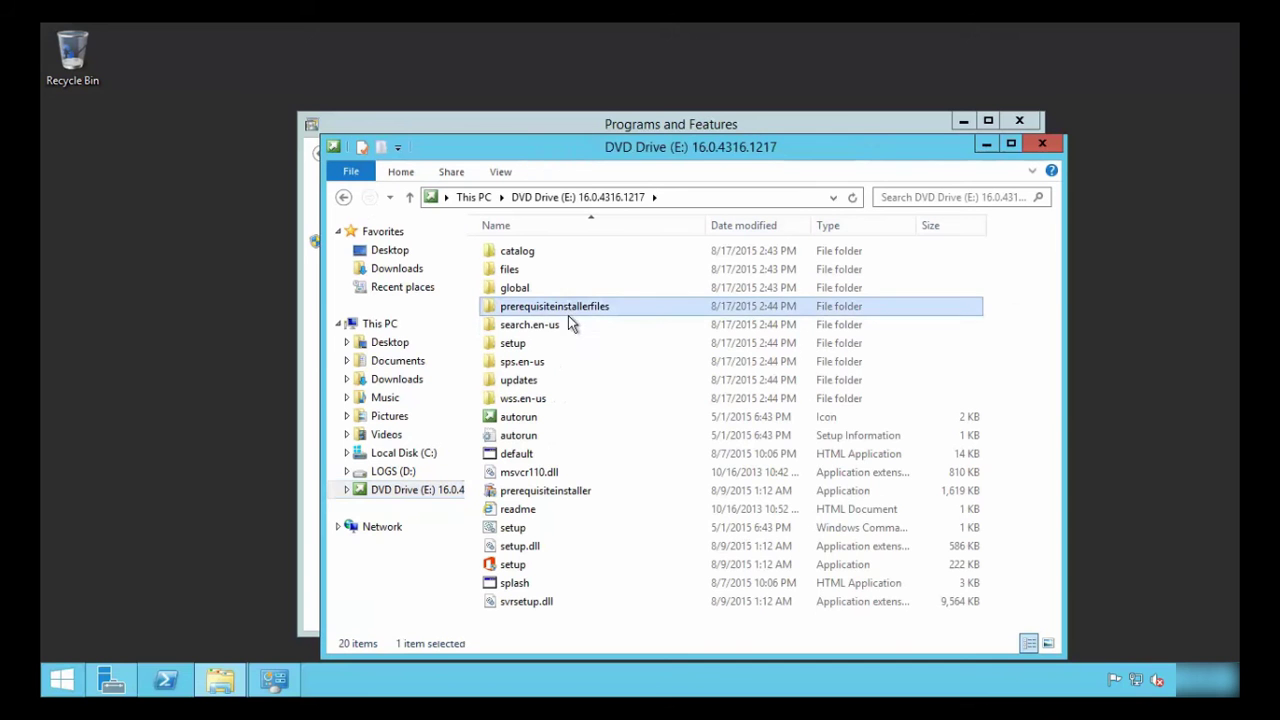
- Run the prerequisiteinstaller application as administrator and allow it to make changes to the computer
left_click(540, 495)
right_click(599, 493)
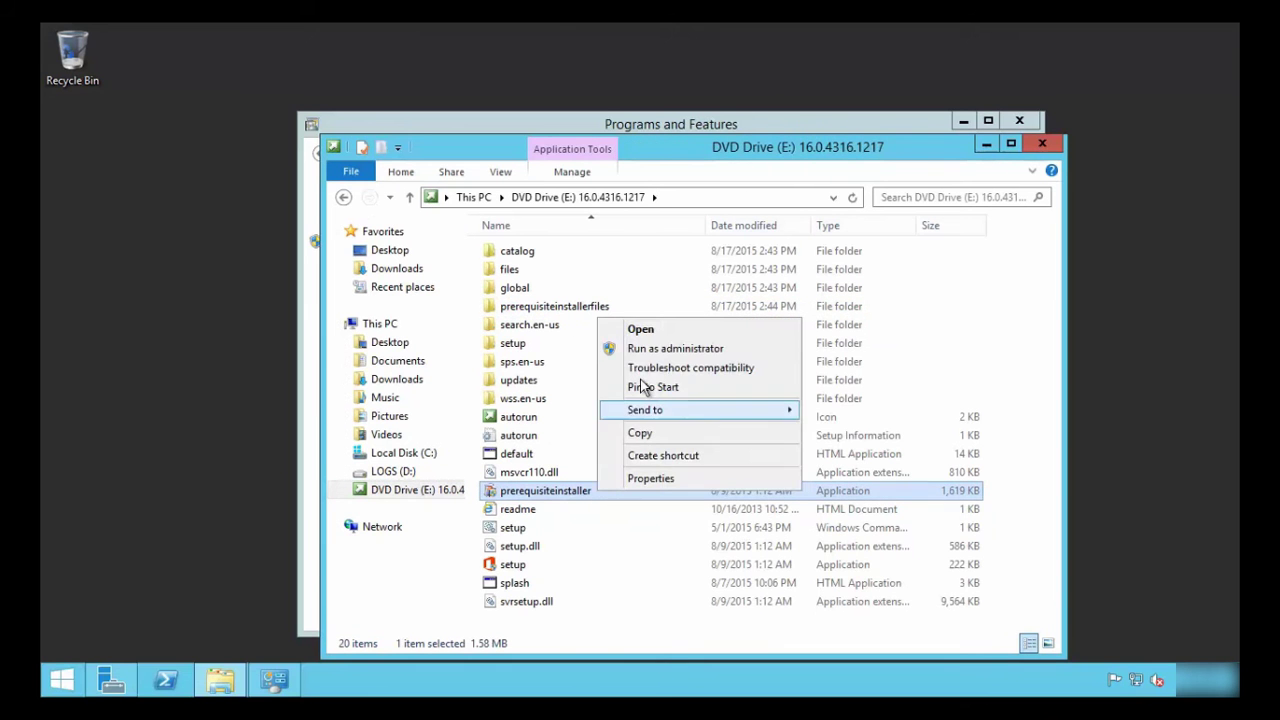
left_click(655, 350)
left_click(729, 396)
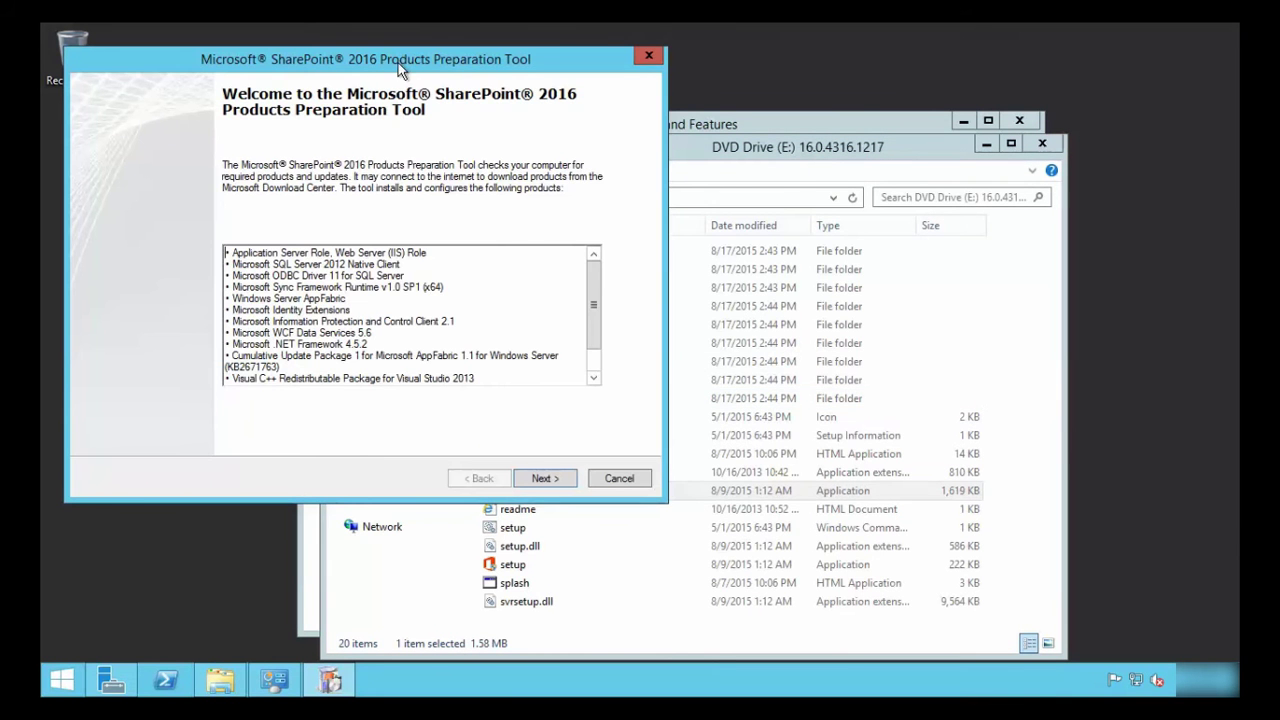
- Close the DVD drive and Programs and Features windows and move the preparation tool toward the desktop's center
left_click_drag(400, 68, 600, 117)
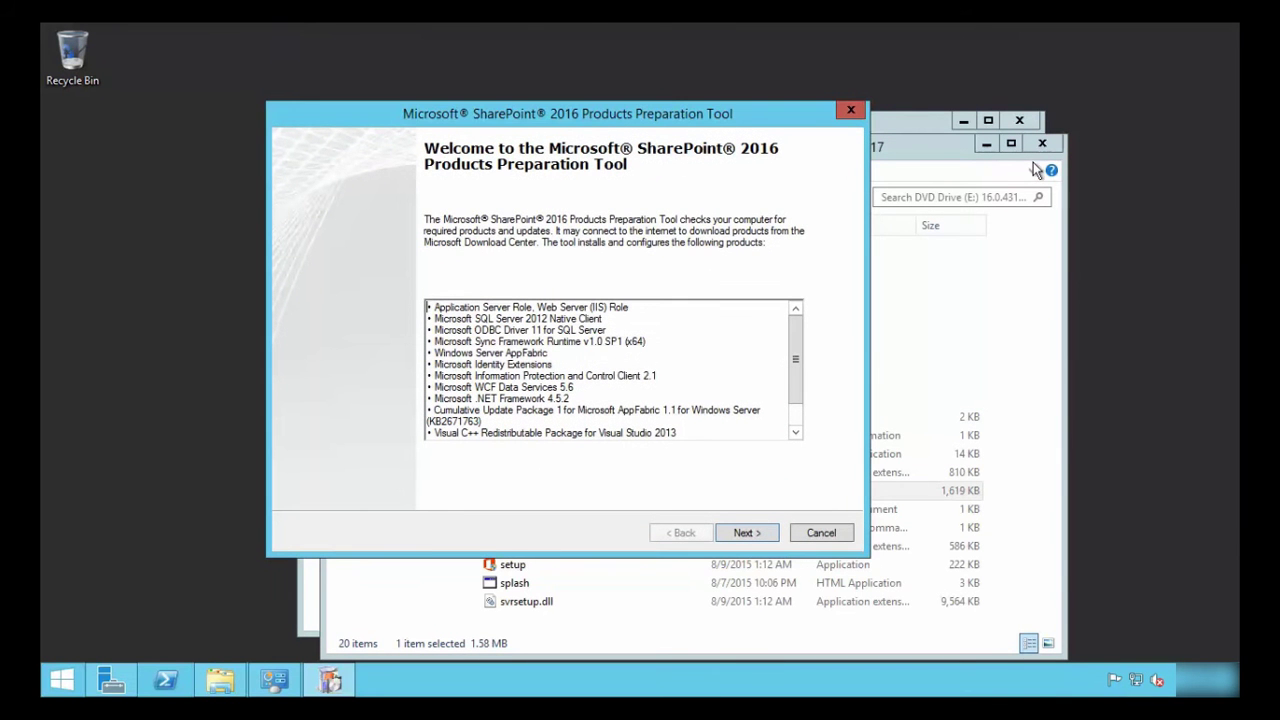
left_click(1042, 143)
left_click(1019, 120)
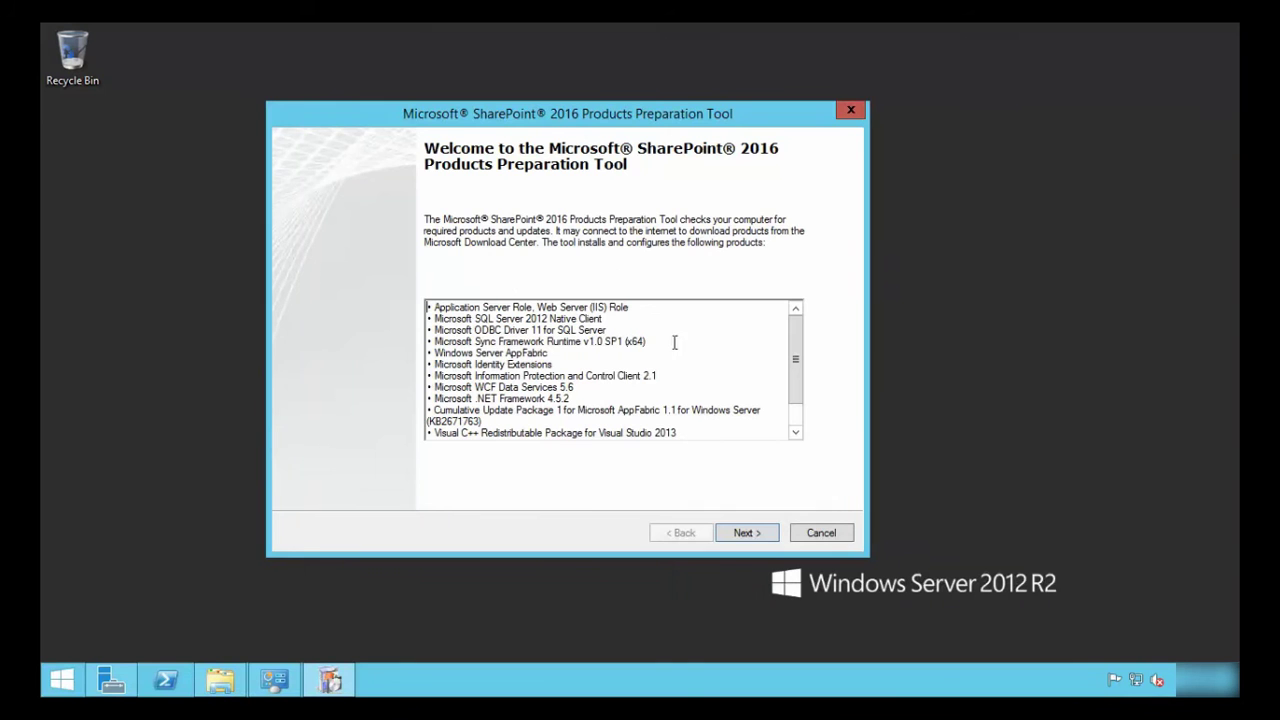
left_click_drag(622, 114, 672, 119)
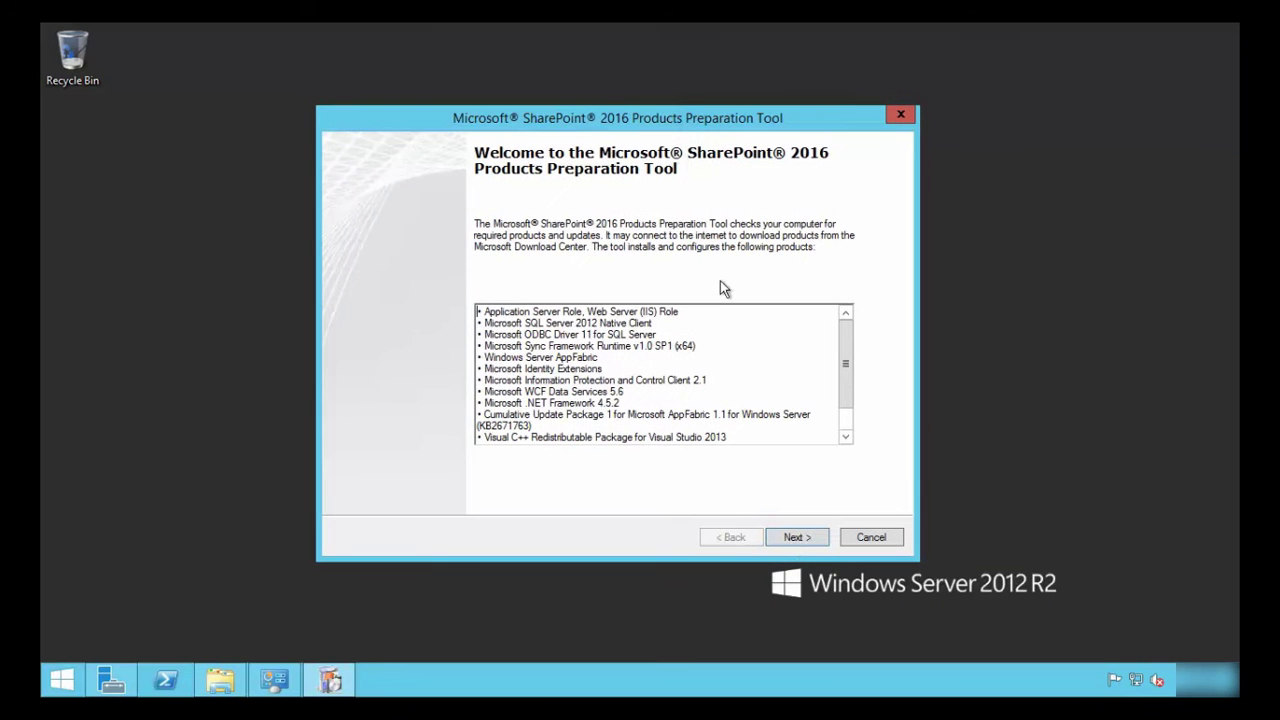
- Accept the license agreement terms, run the SharePoint prerequisites installation, and finish the preparation tool
left_click(793, 543)
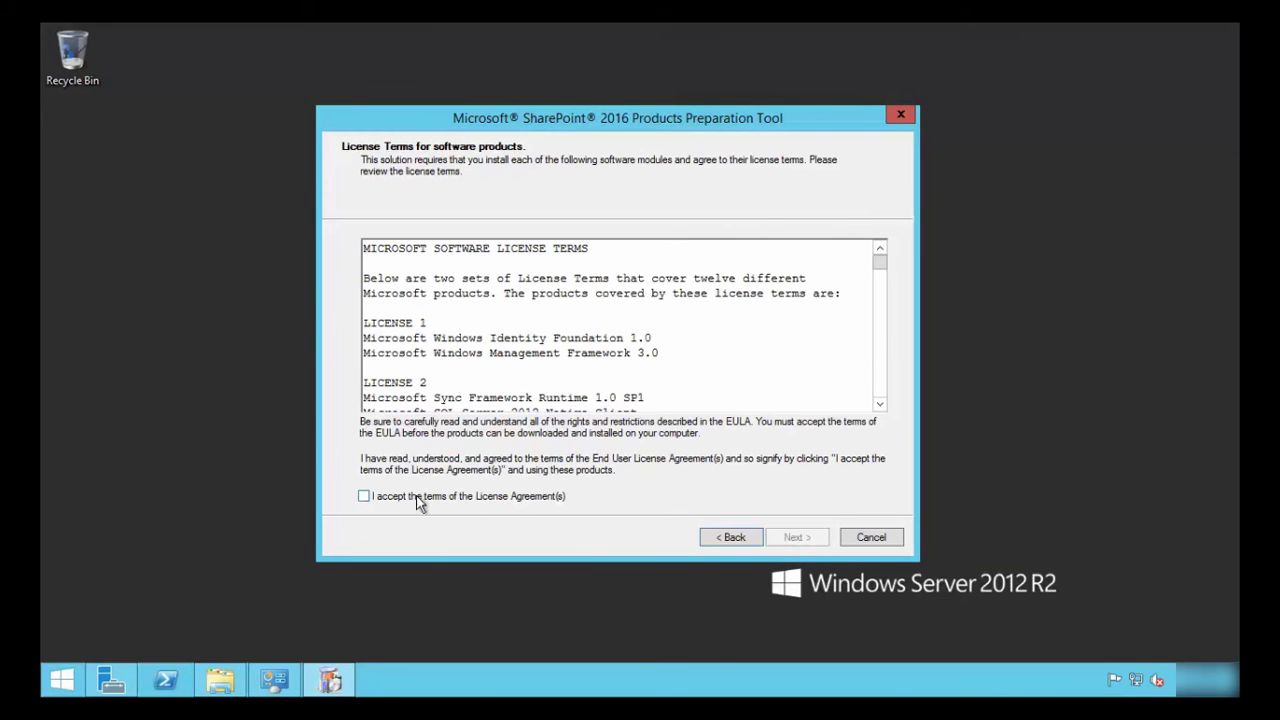
left_click(420, 497)
left_click(808, 537)
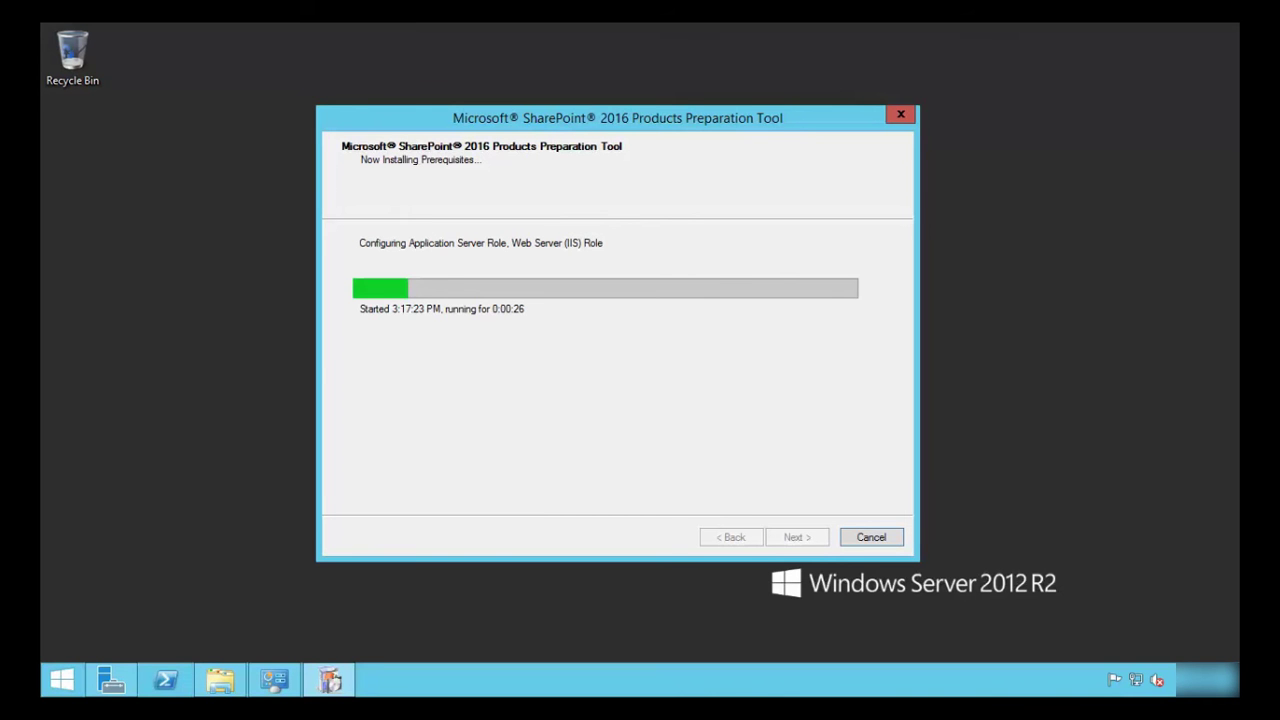
mouse_move(111, 680)
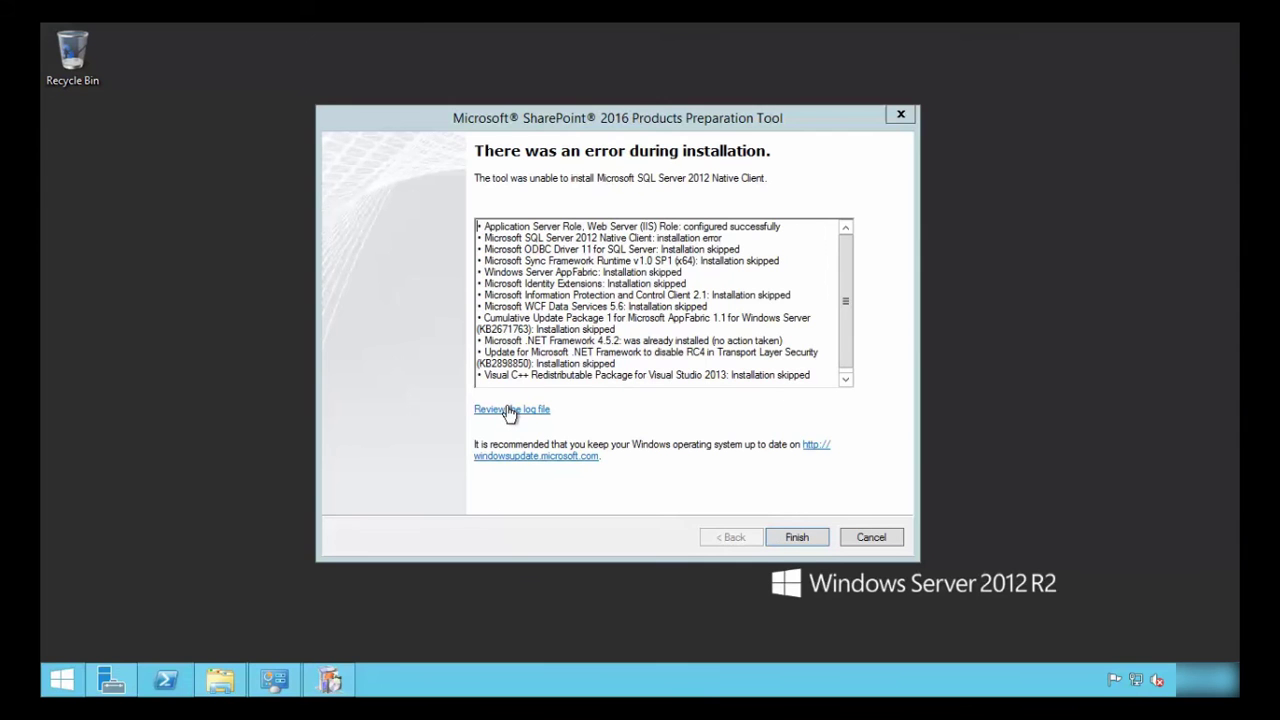
left_click(796, 537)
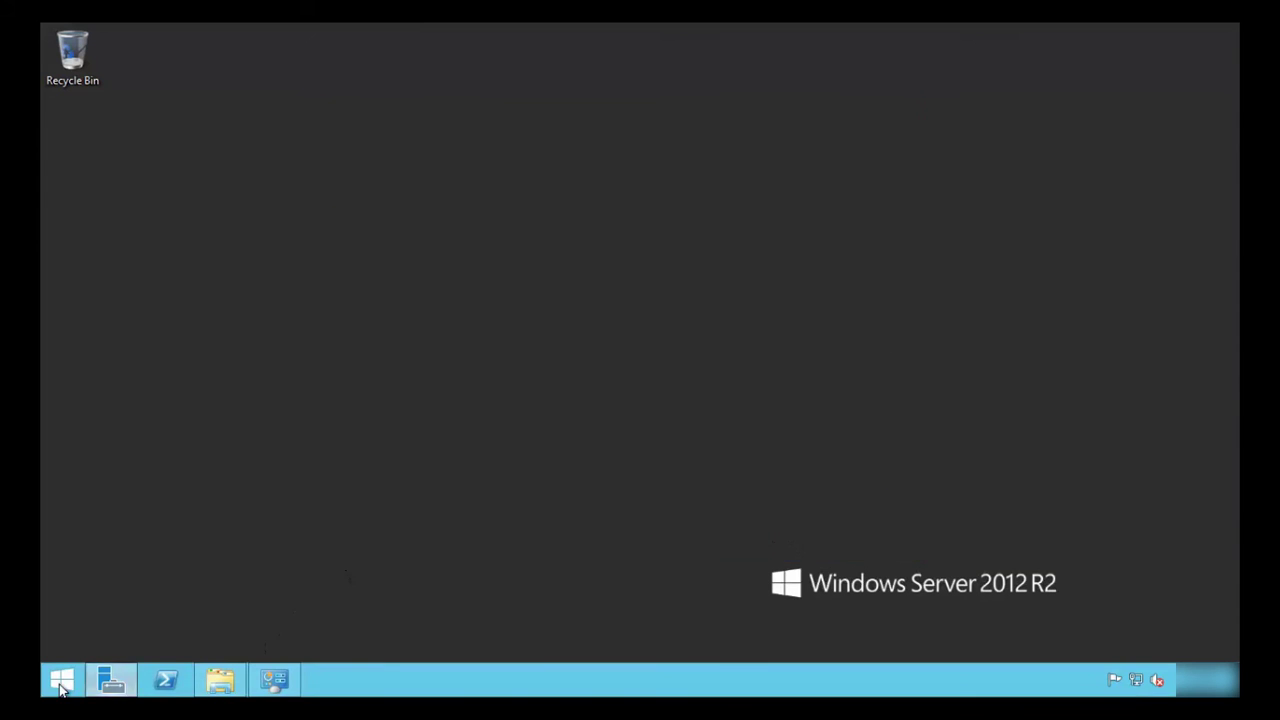
- Restart the server with the reason Other (Unplanned)
left_click(60, 680)
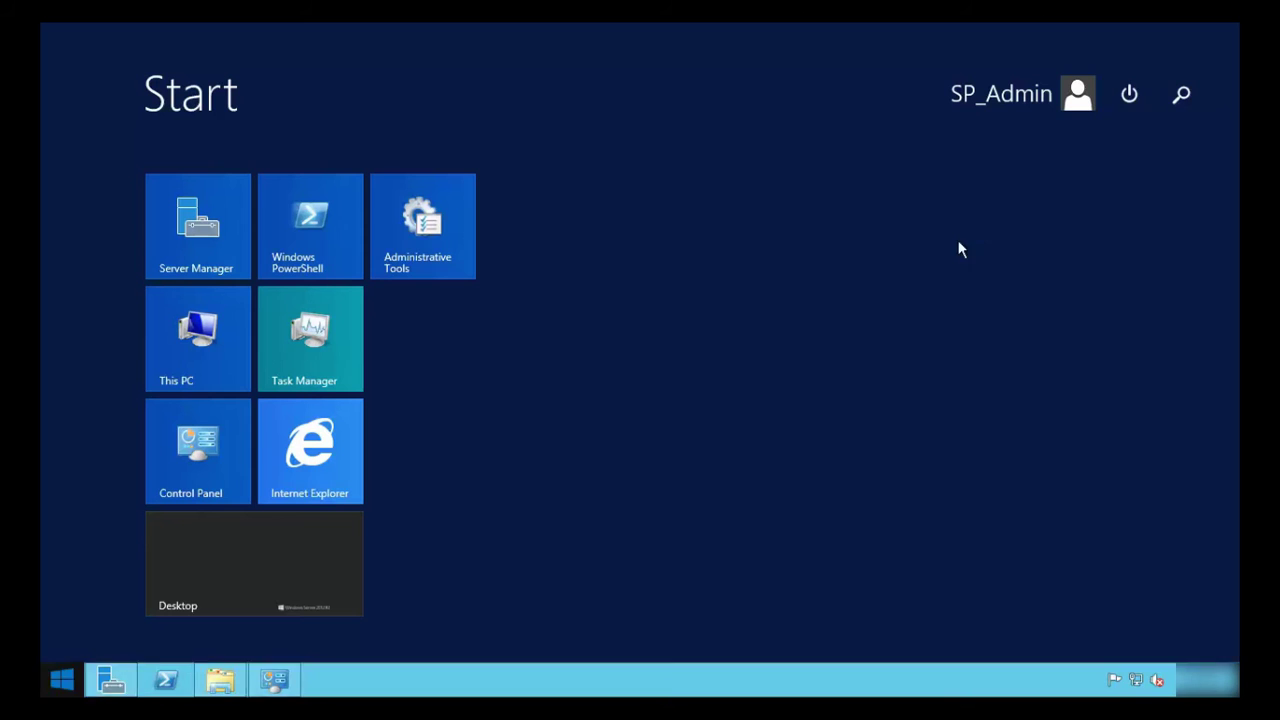
left_click(1130, 108)
left_click(1117, 221)
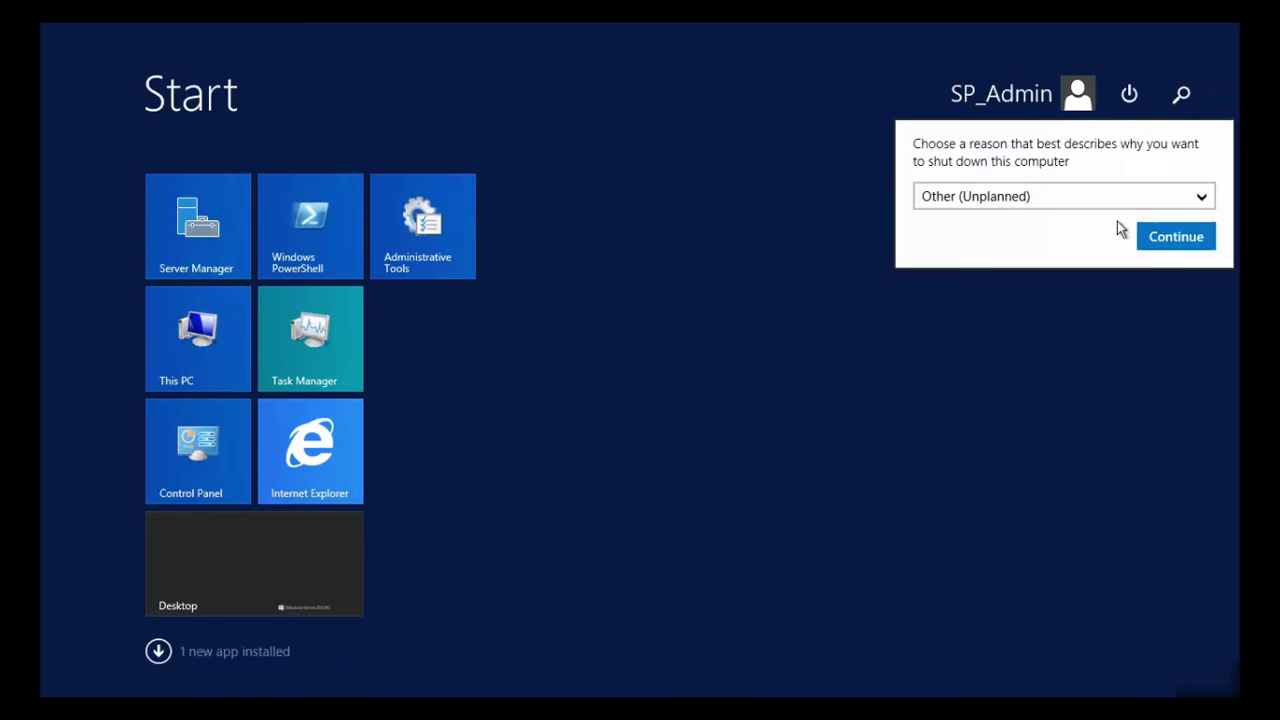
left_click(1175, 240)
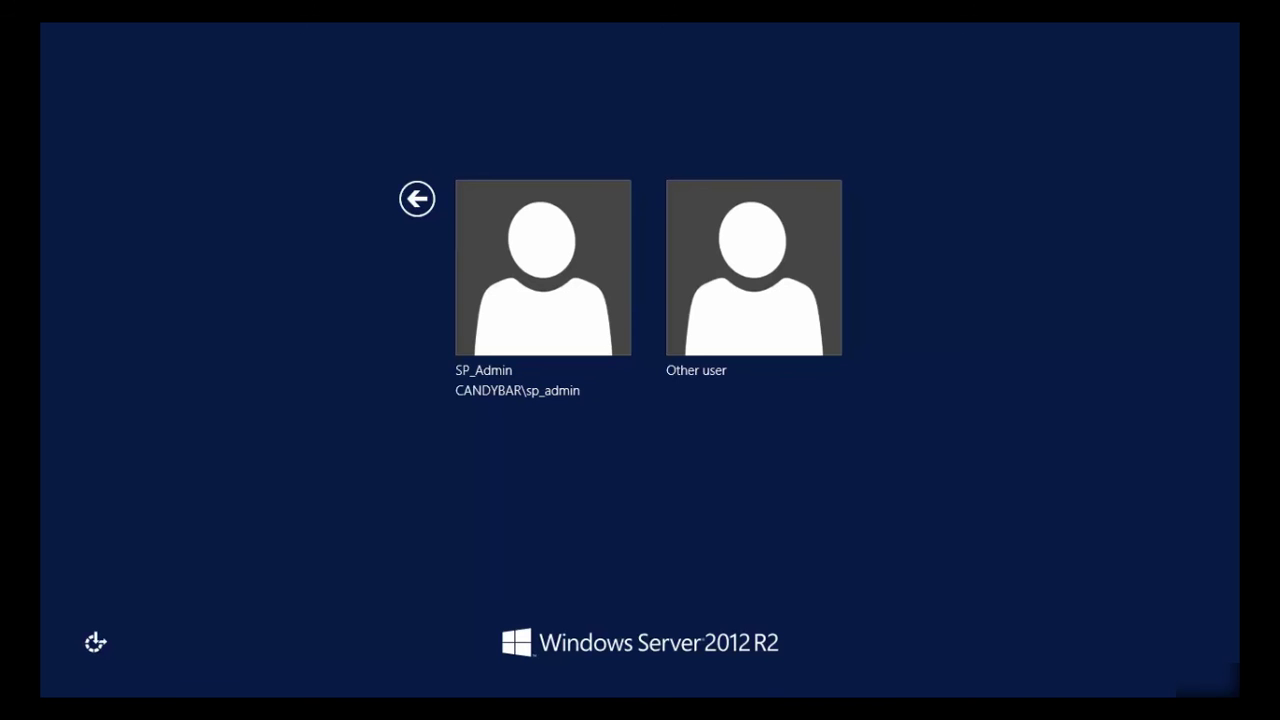
- Sign in to the server with the SharePoint admin account by entering the account password
left_click(534, 334)
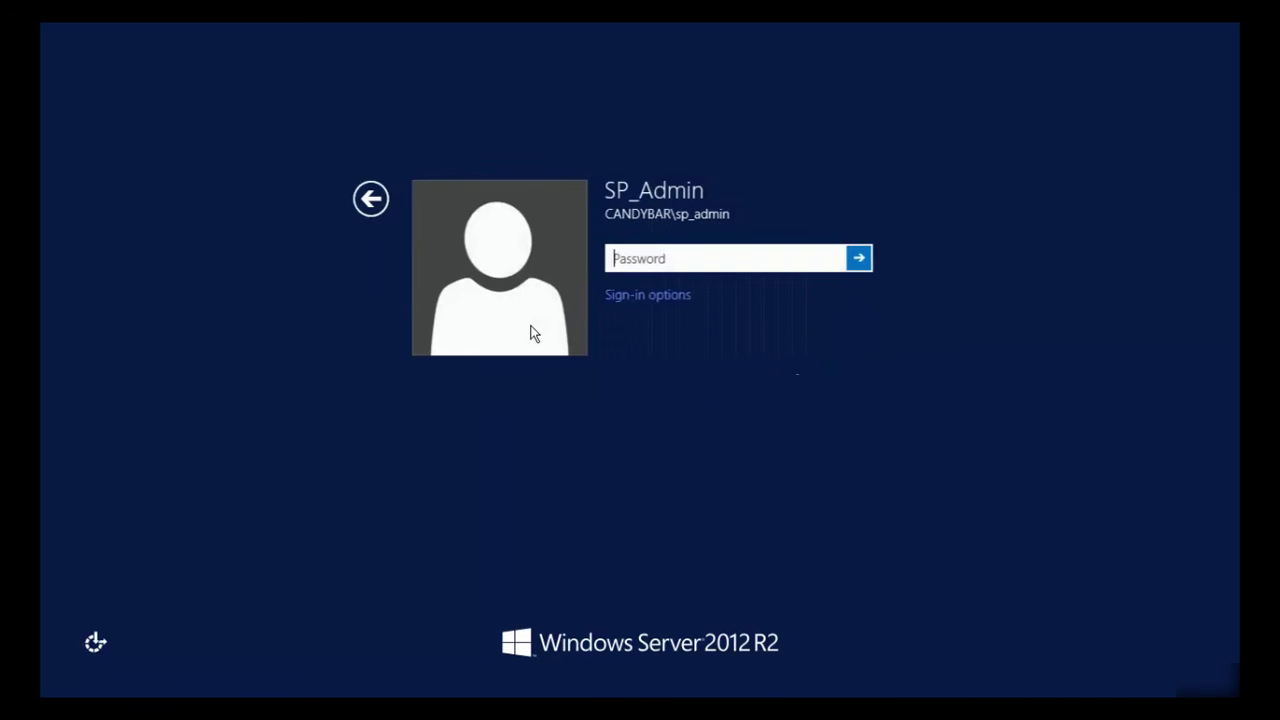
type("********")
key("Return")
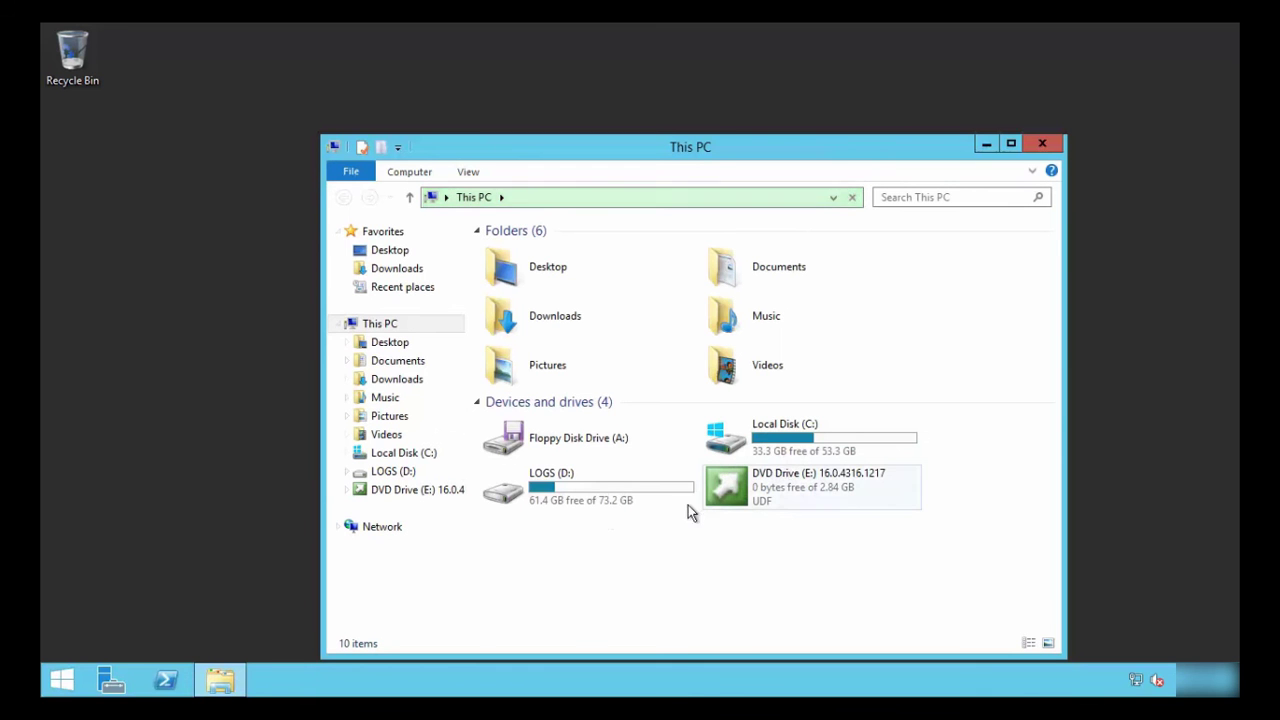
- Run prerequisiteinstaller from DVD Drive (E:) as administrator again and allow it to make changes
left_click(395, 489)
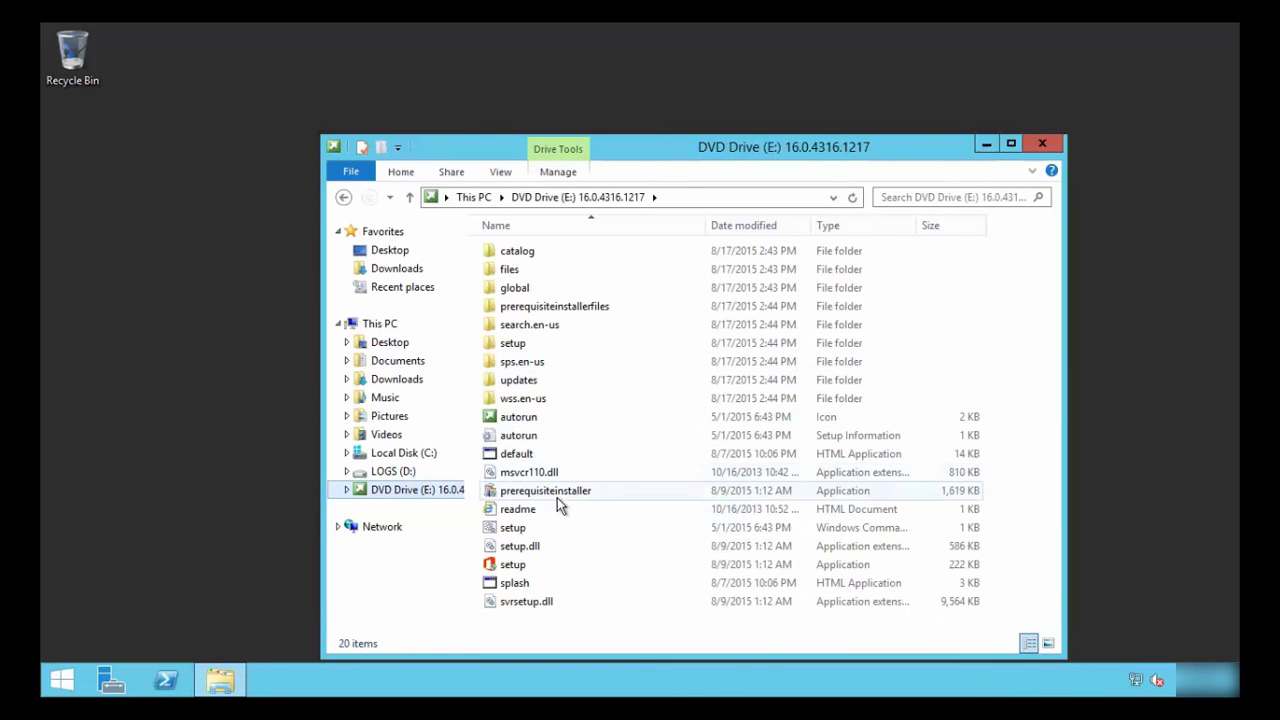
left_click(562, 493)
double_click(562, 493)
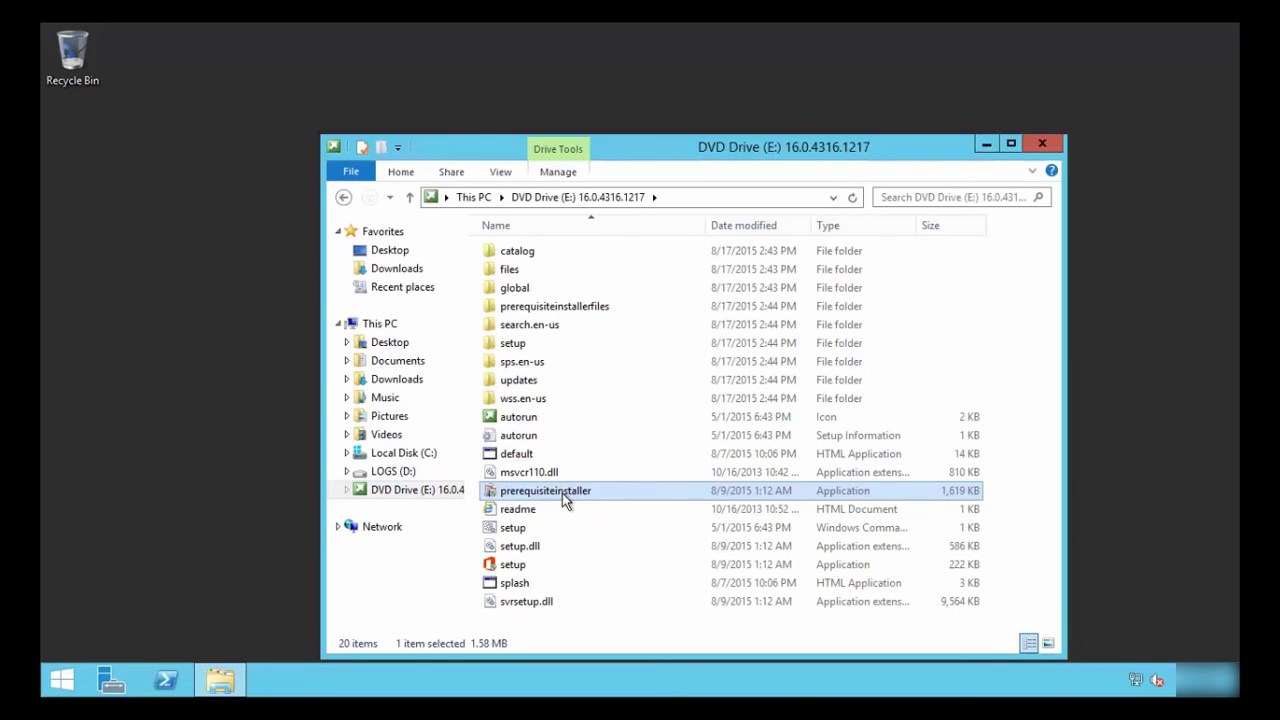
right_click(562, 493)
left_click(730, 345)
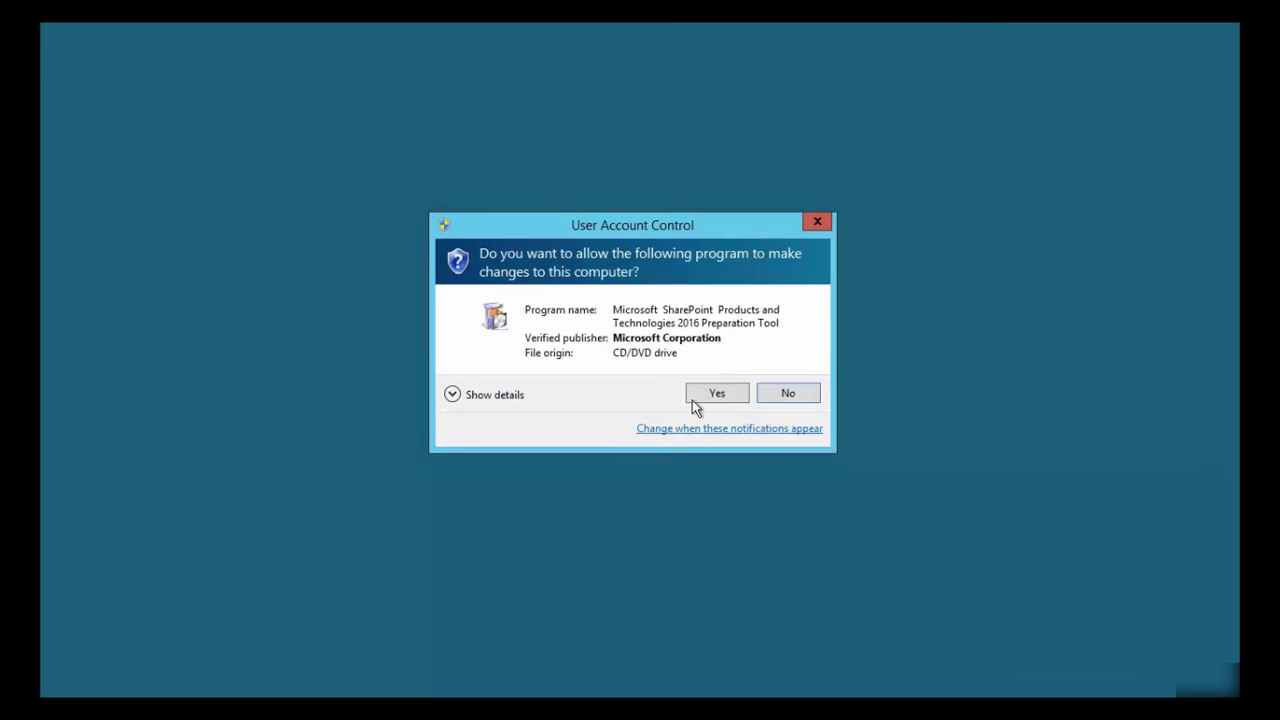
left_click(701, 400)
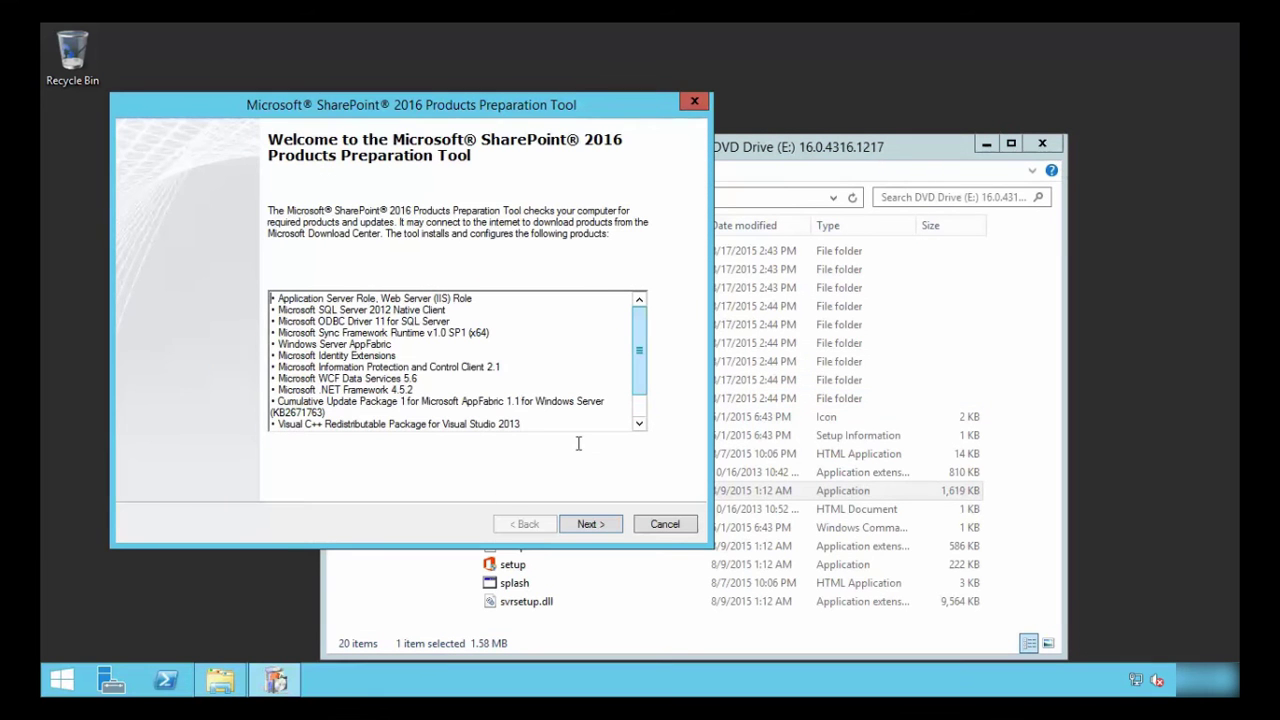
- Accept the license agreement terms in the Products Preparation Tool and continue the SharePoint 2016 prerequisites installation
left_click(585, 523)
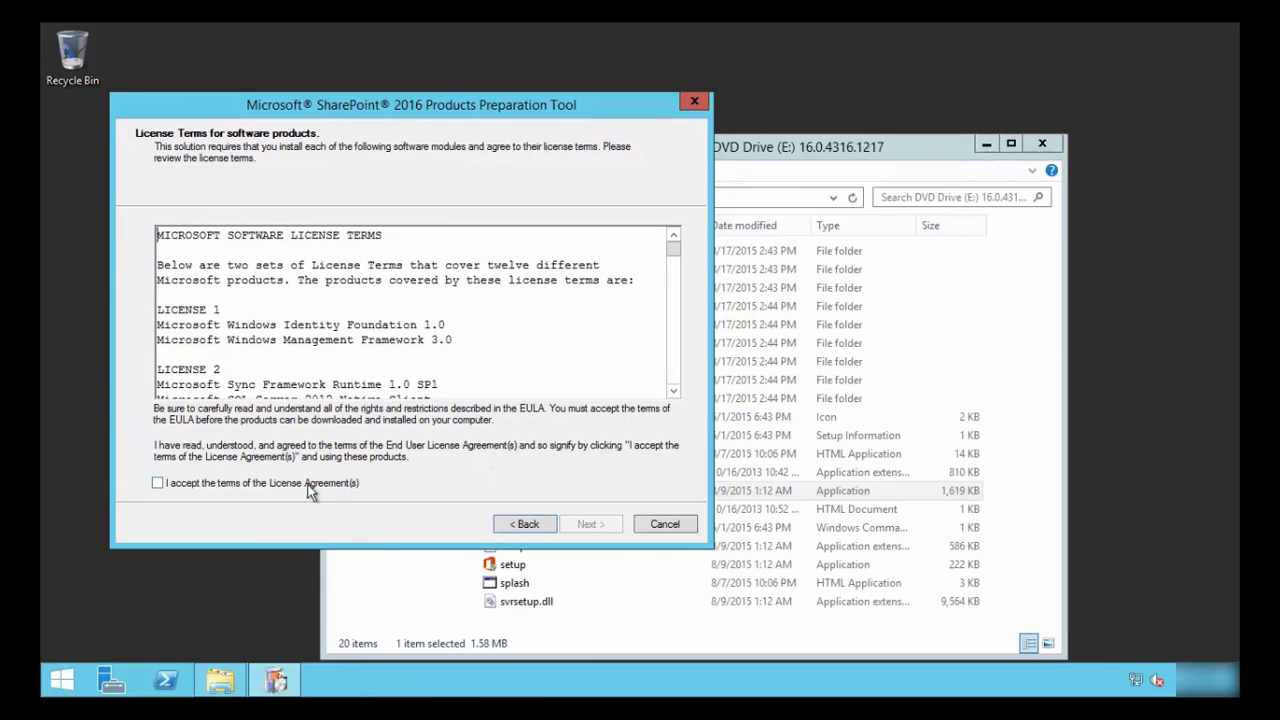
left_click(291, 485)
left_click(591, 523)
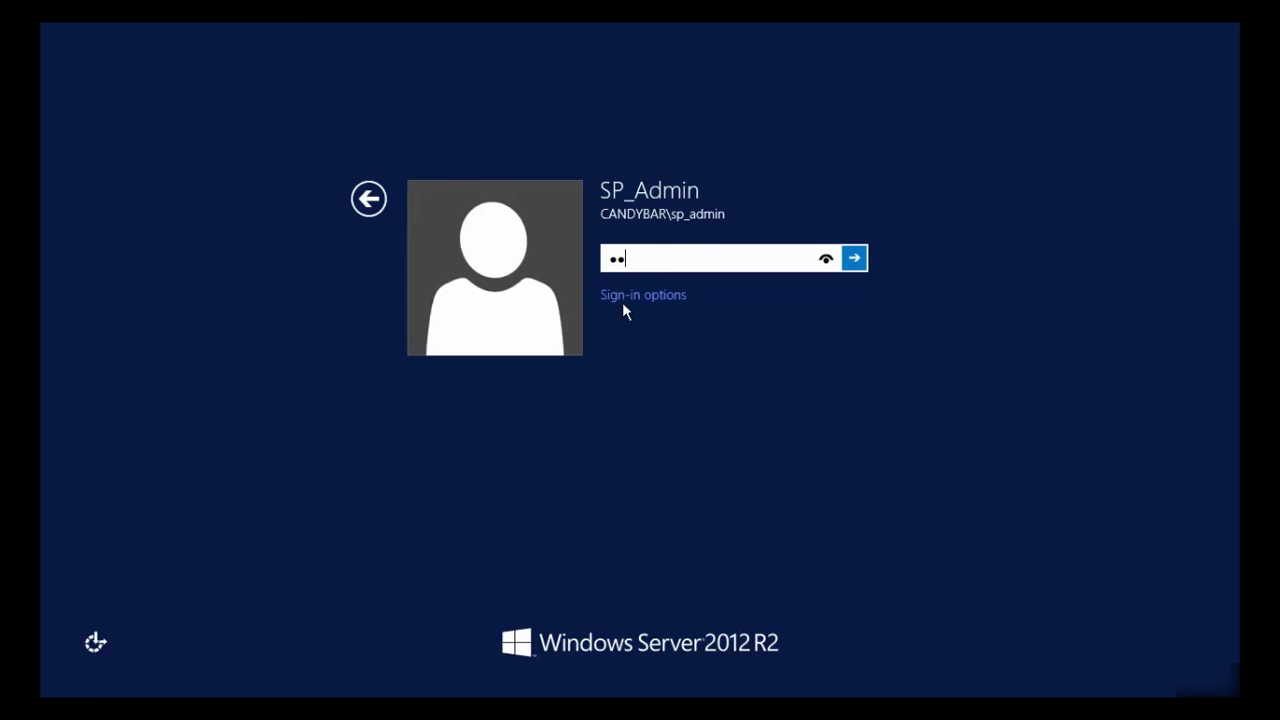
- Sign in to the restarted server with the SharePoint admin account by entering the account password
type("*******")
key("Return")
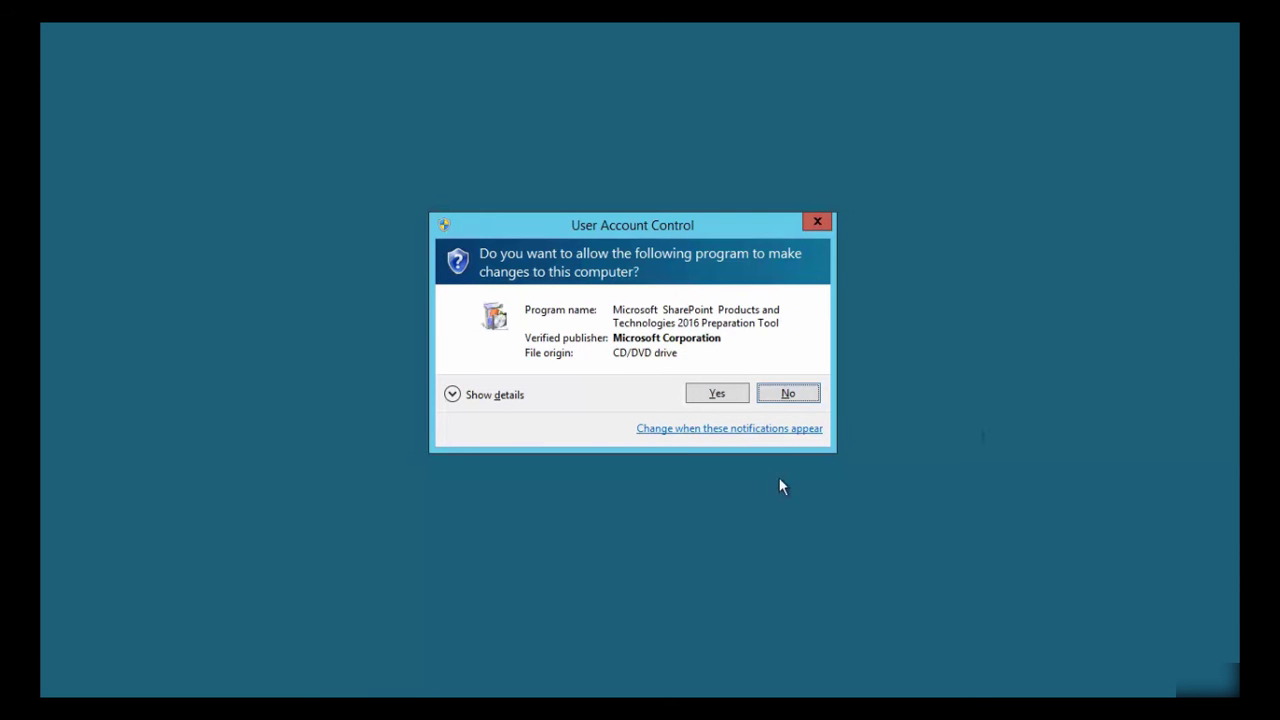
- Allow the SharePoint 2016 Preparation Tool to make changes, let it install the remaining prerequisites, and finish it
left_click(732, 393)
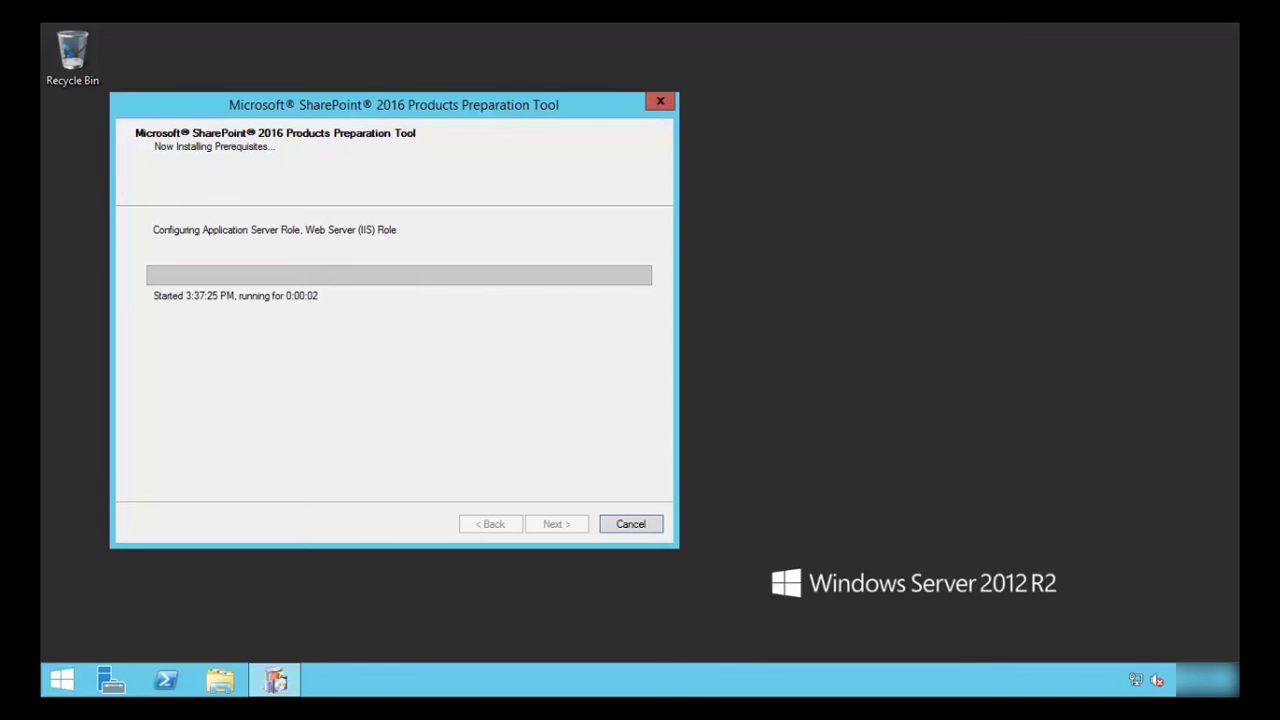
left_click(905, 78)
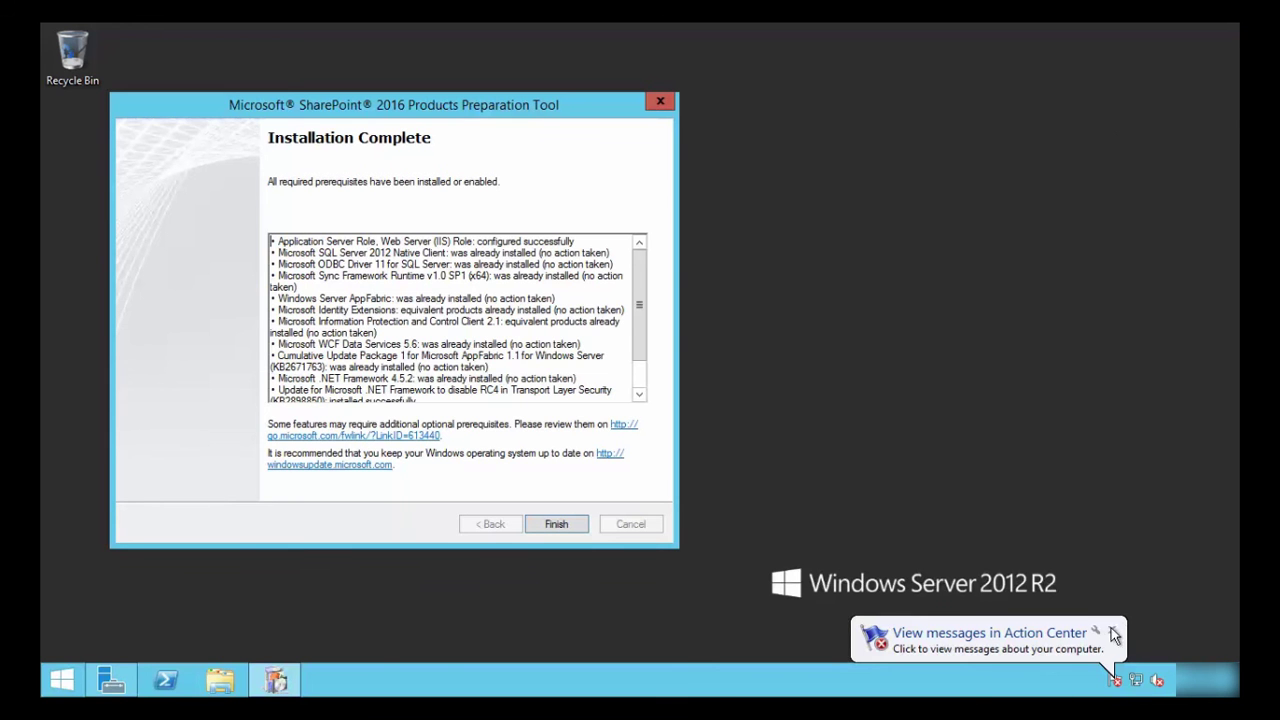
left_click(556, 524)
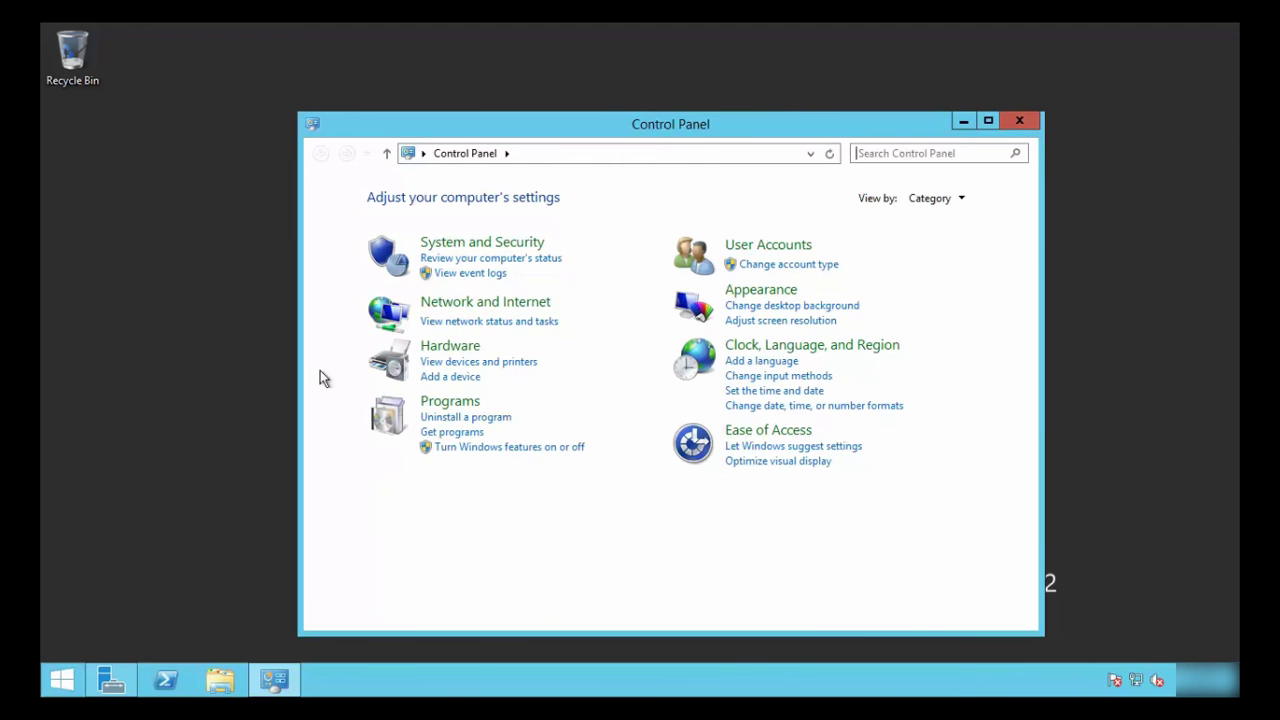
- Open Programs and Features in Control Panel and widen the window to review the installed programs with their sizes and versions
left_click(448, 403)
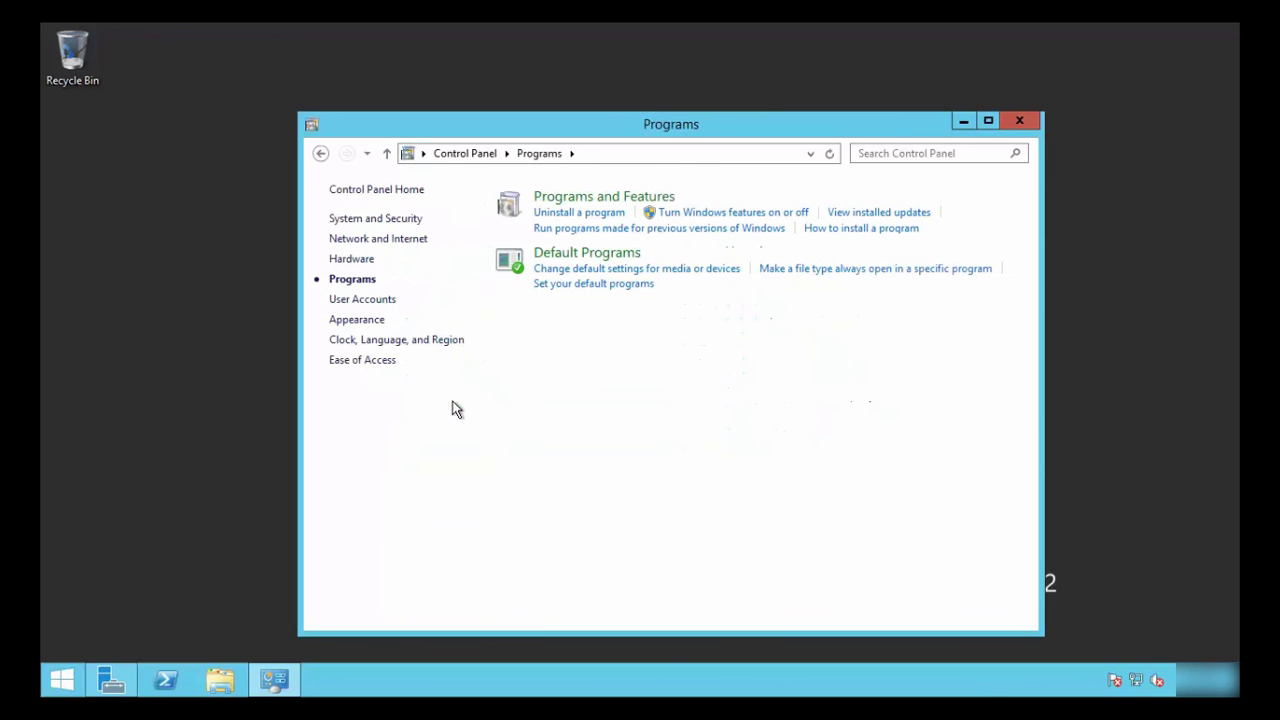
left_click(706, 211)
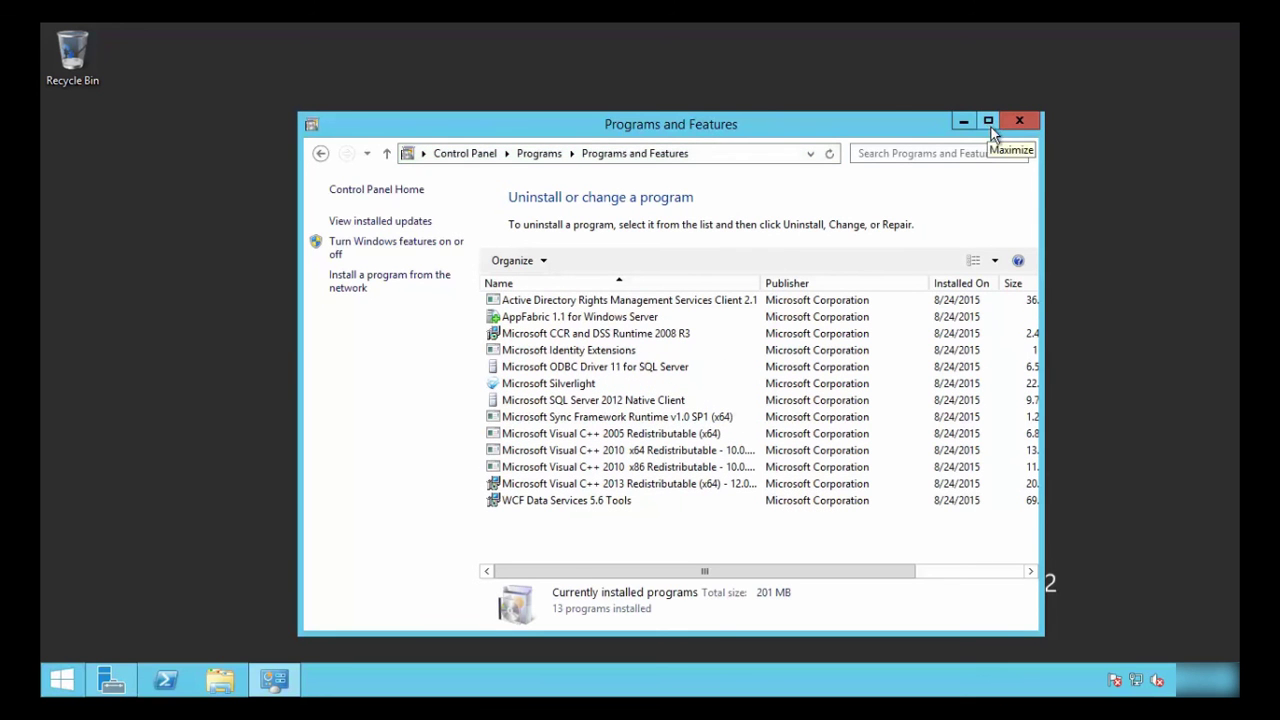
left_click_drag(1042, 186, 1187, 186)
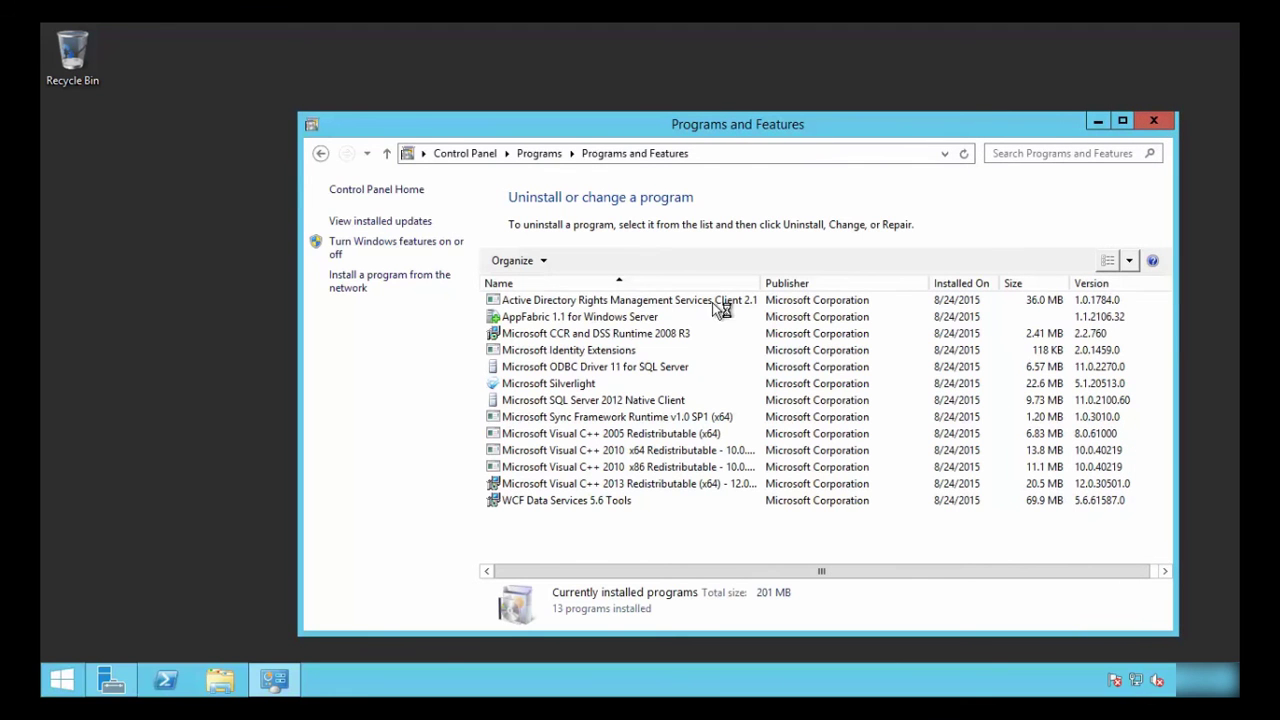